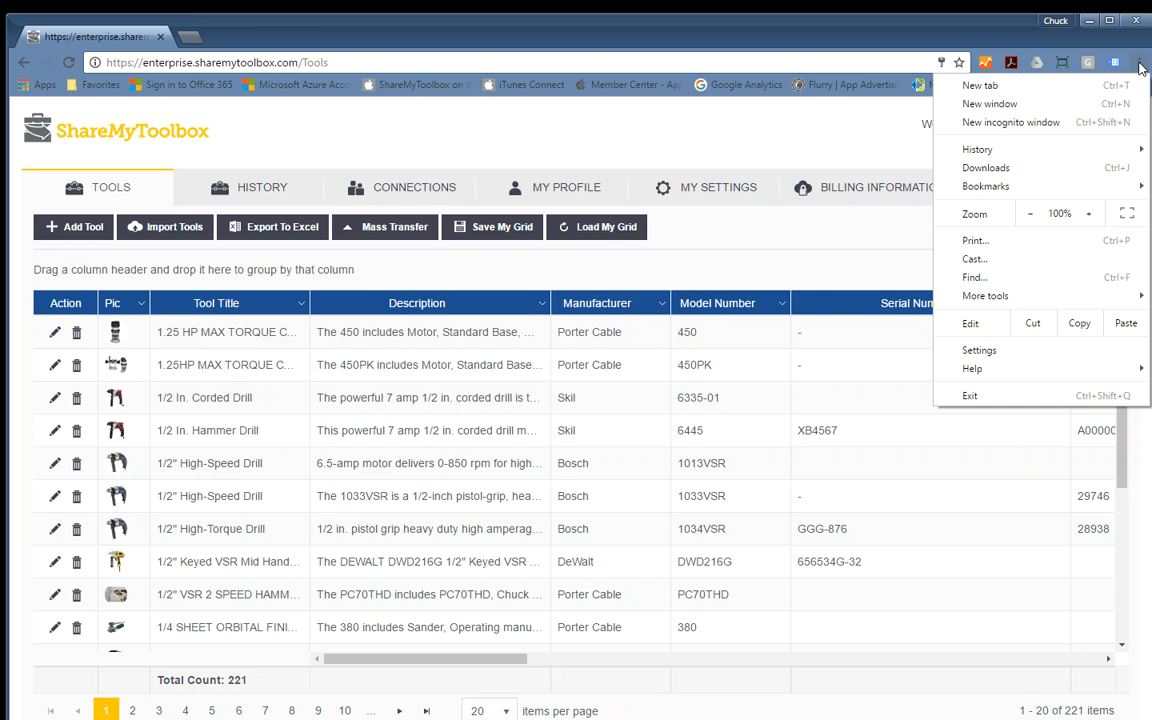
Step: Reduce the page zoom to 75% and restore it to 100%
left_click(1031, 214)
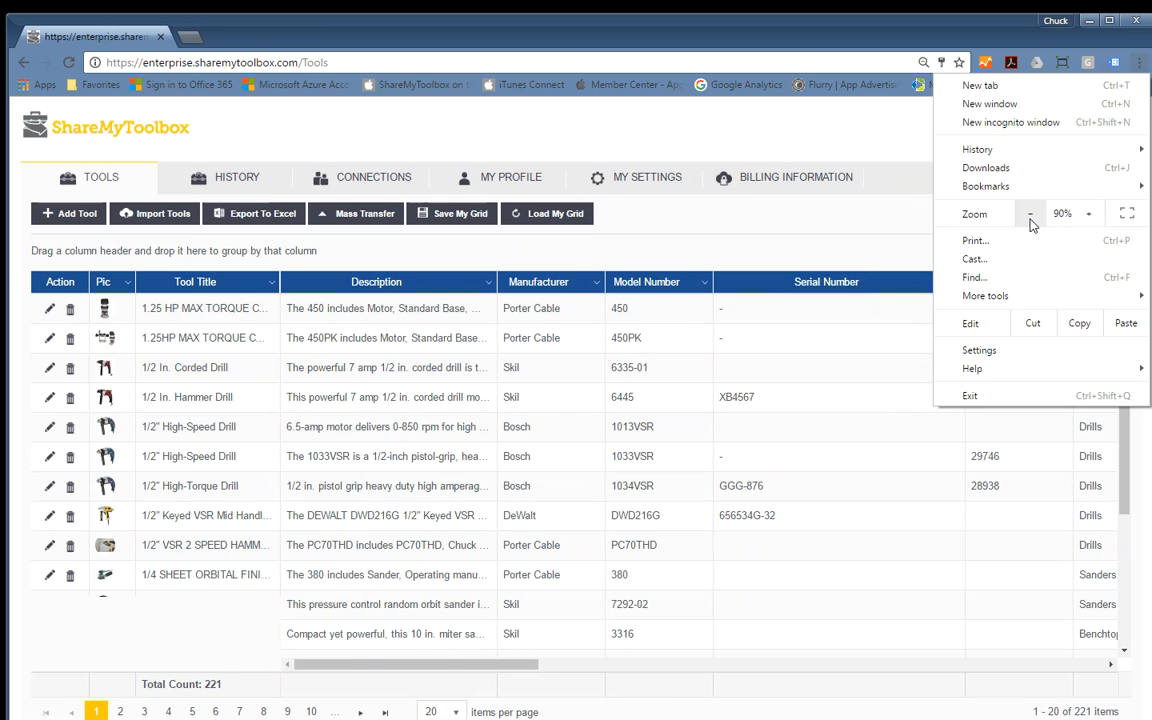
left_click(1031, 214)
left_click(1031, 214)
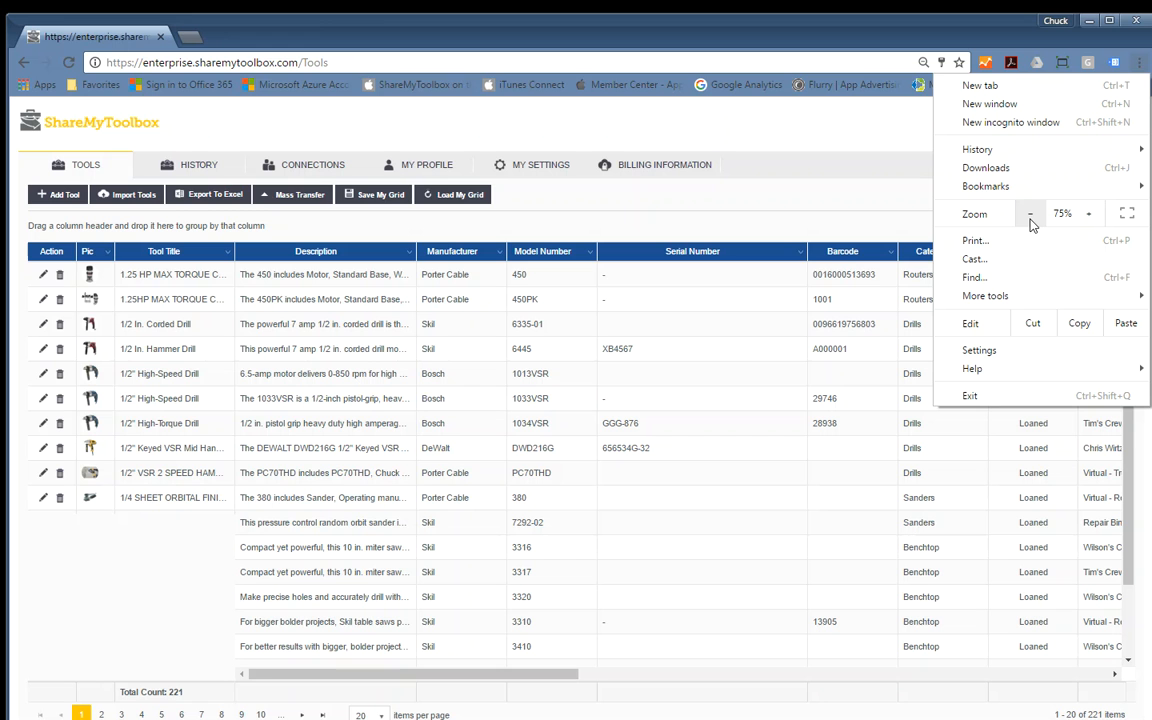
left_click(1090, 214)
left_click(1092, 216)
left_click(1092, 216)
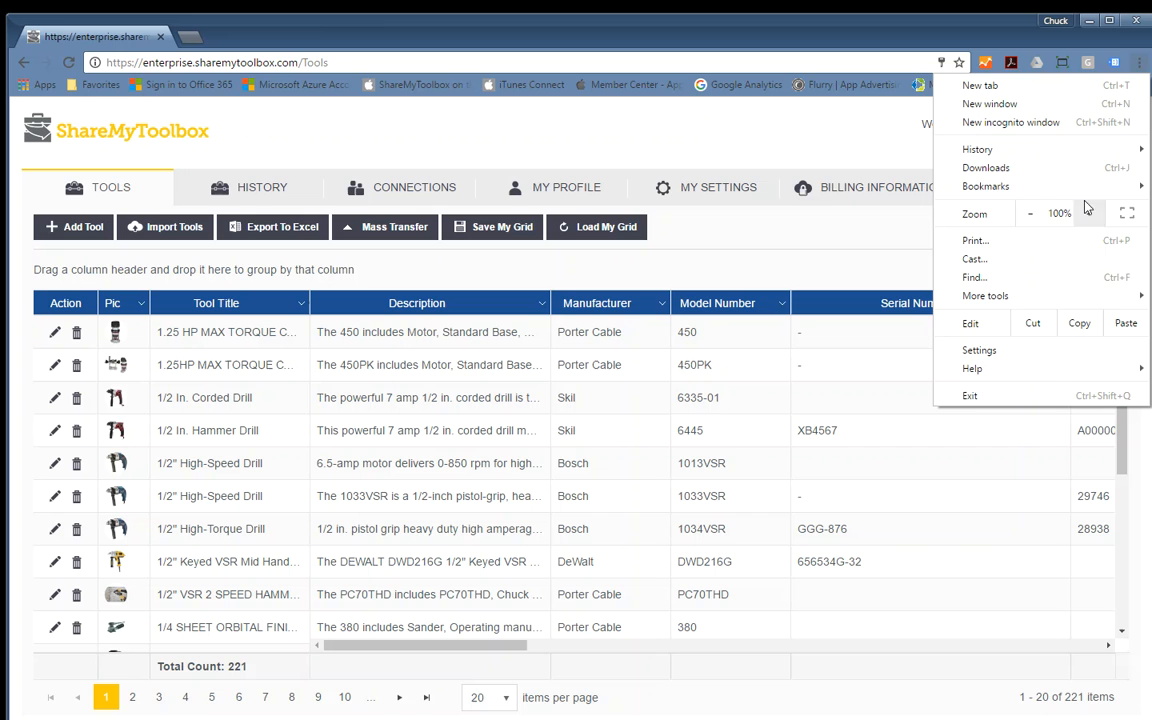
left_click(883, 143)
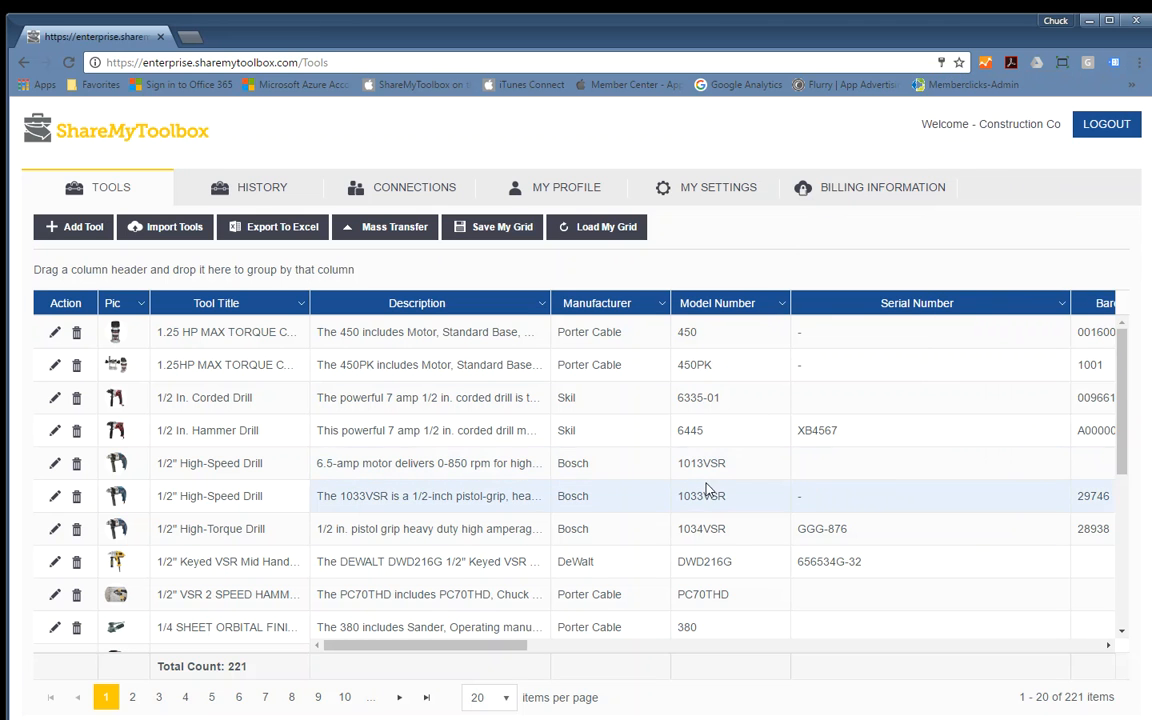
Step: Check the items-per-page choices and the item range of the tools list
left_click_drag(501, 645, 450, 651)
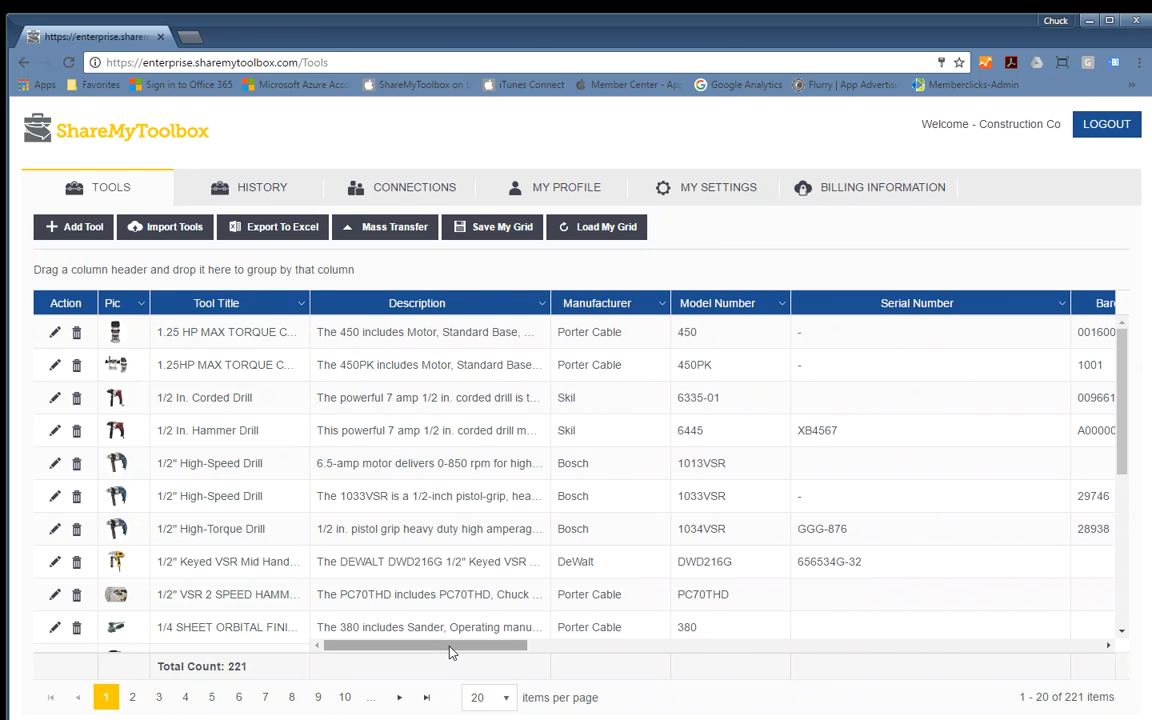
left_click(509, 699)
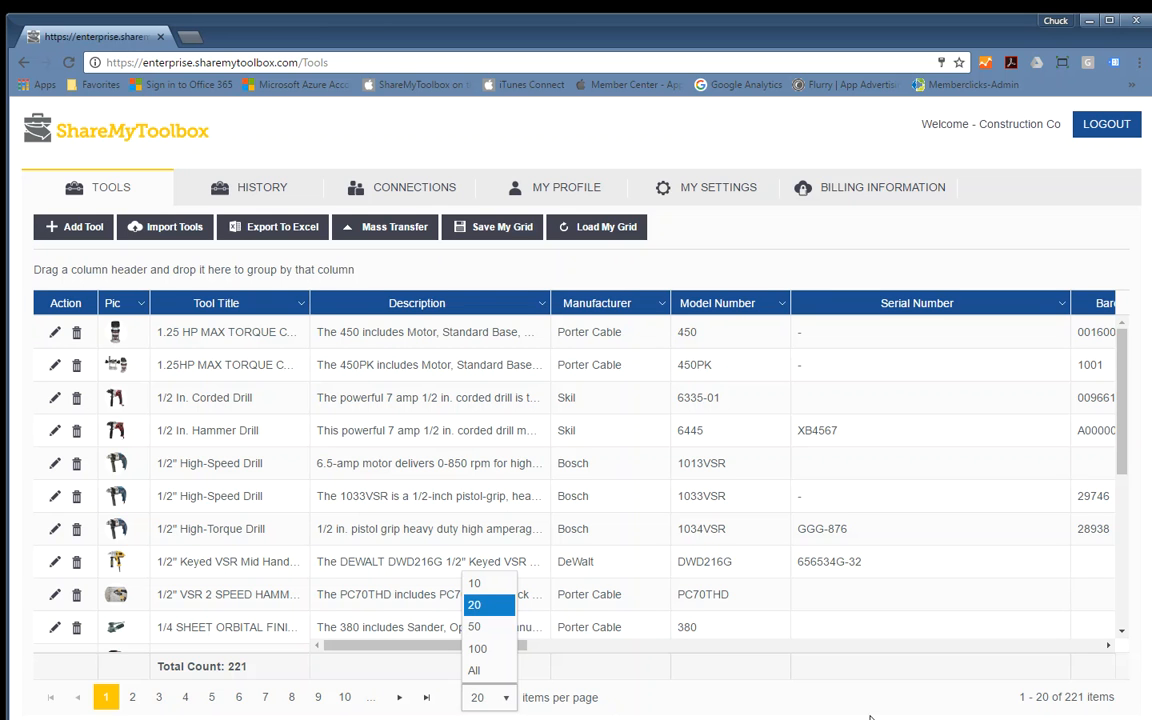
double_click(1024, 699)
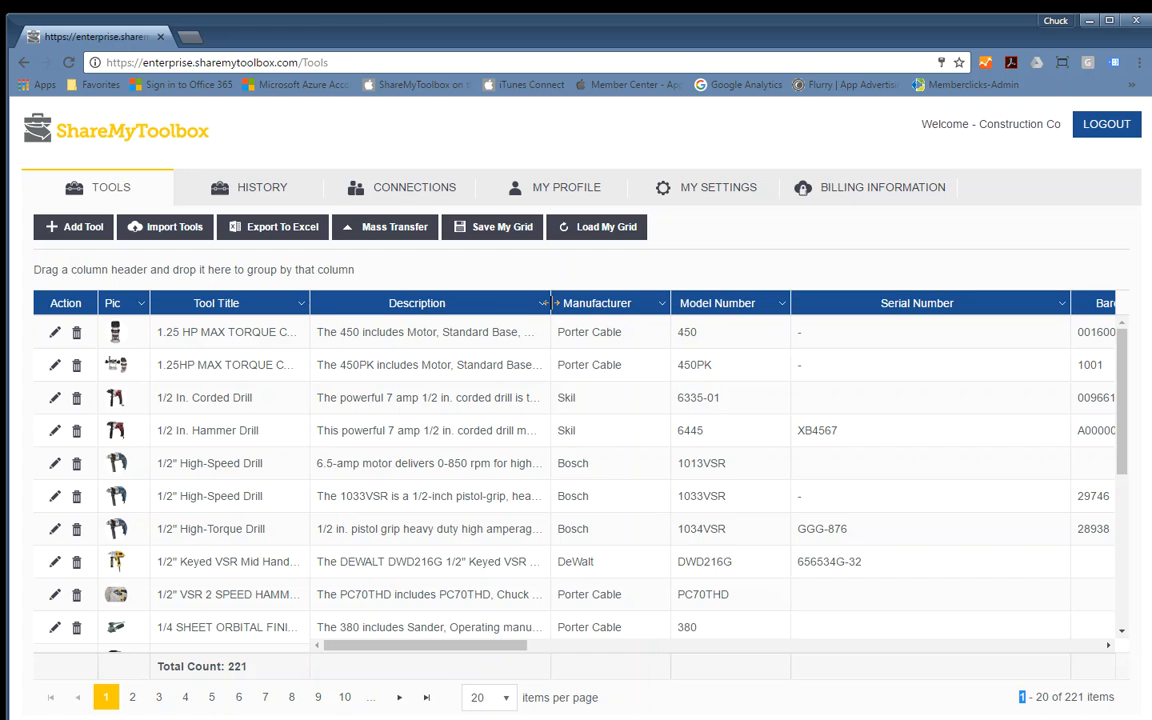
Step: Narrow the Description column slightly and move the Category column between Description and Manufacturer
mouse_move(549, 303)
left_mouse_down()
mouse_move(965, 310)
mouse_move(371, 310)
mouse_move(548, 306)
left_mouse_up()
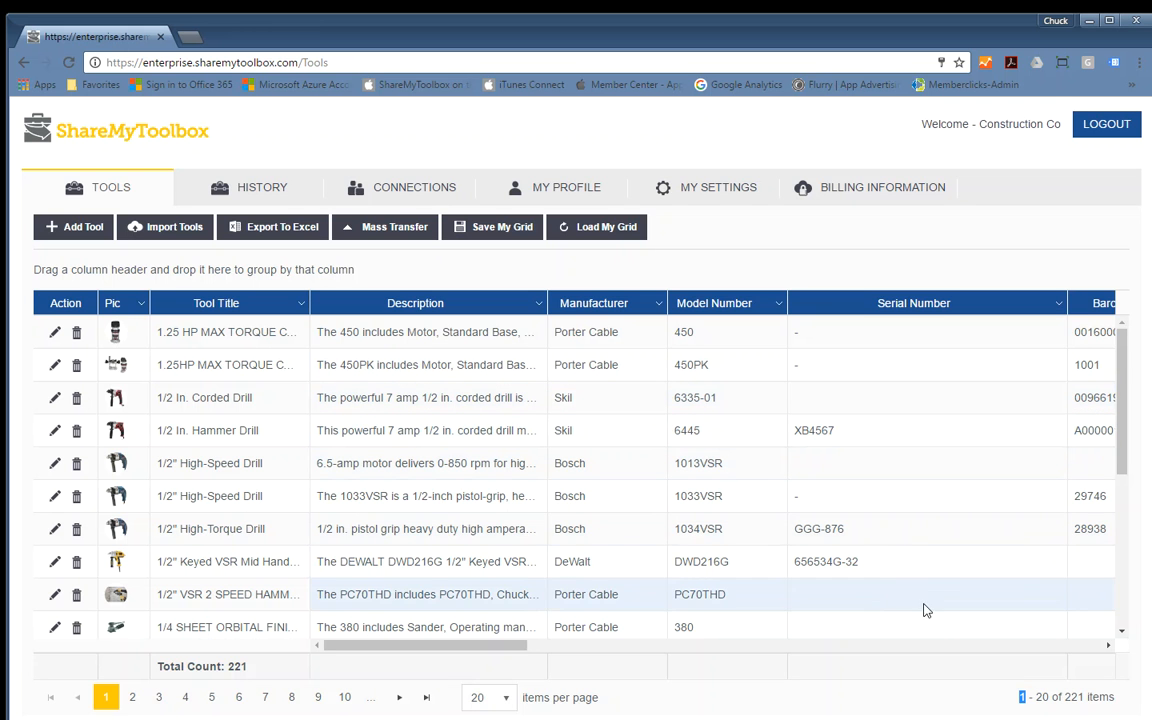
left_click_drag(505, 652, 643, 648)
left_click_drag(746, 304, 345, 307)
left_click_drag(533, 651, 411, 651)
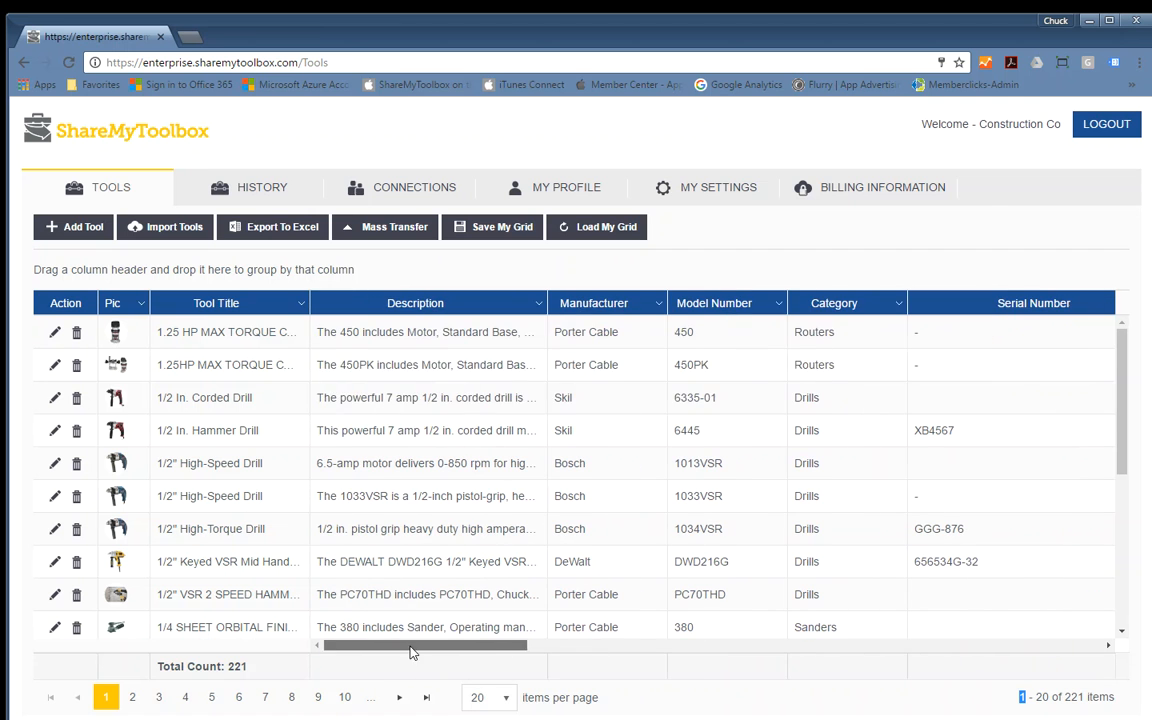
left_click_drag(820, 303, 442, 306)
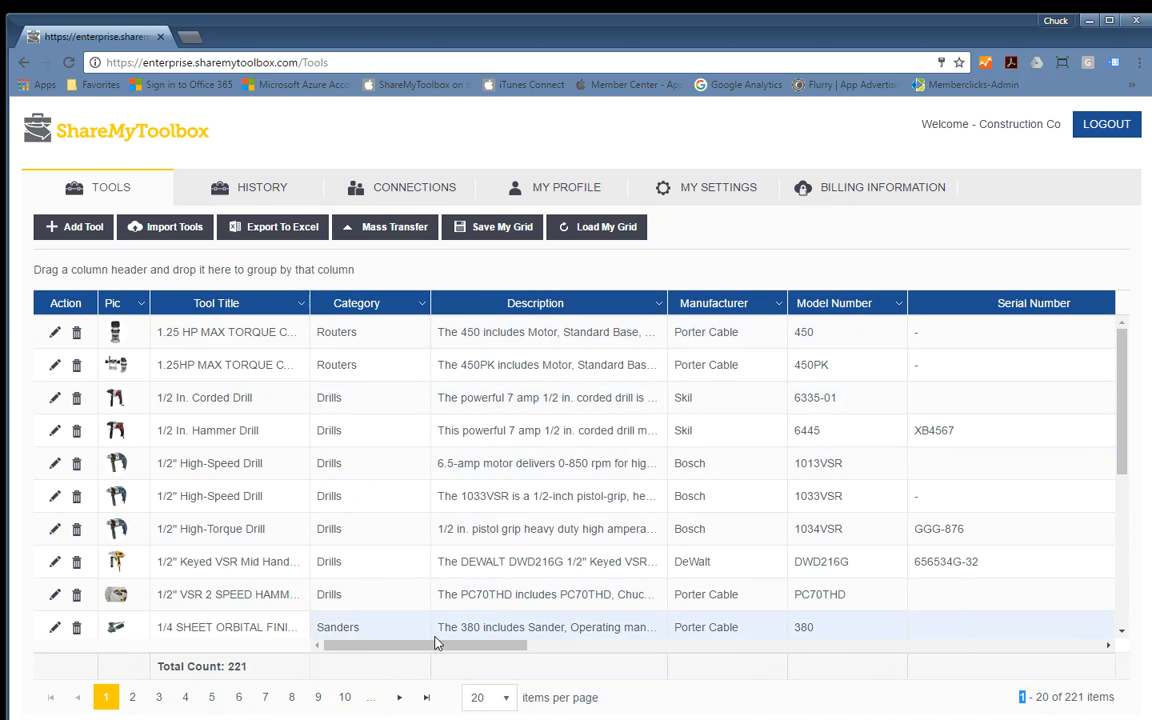
left_click_drag(386, 304, 666, 312)
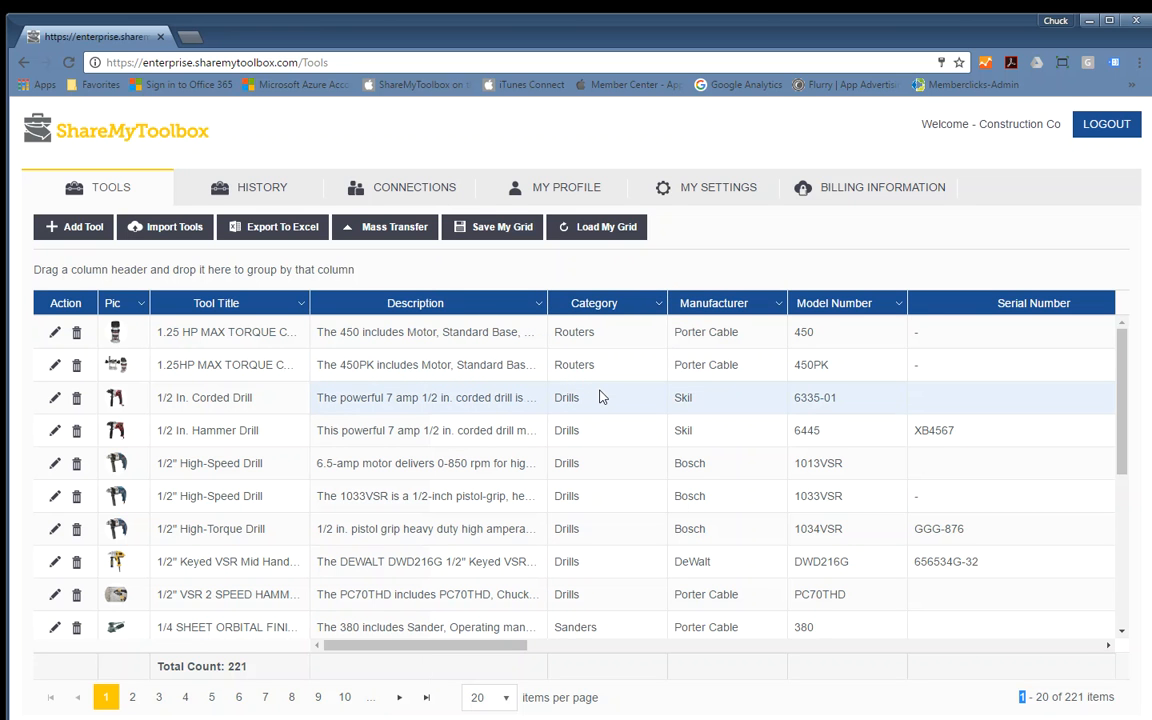
Step: Hide the Owners Manual Url, Website Url, Sharing Status, Location, Calibration, Rental Period, Rental Rate, Rental Date, Rental Tool and Rental Return Date columns
left_click(538, 306)
mouse_move(550, 425)
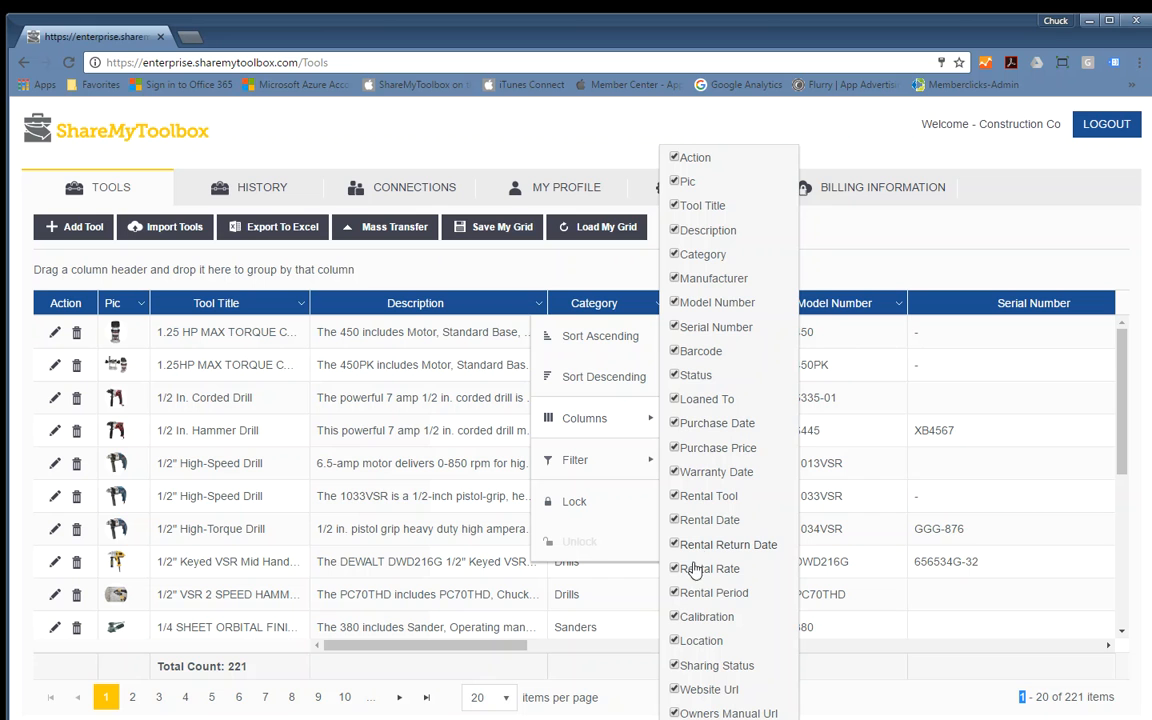
left_click(674, 712)
left_click(674, 689)
left_click(674, 665)
left_click(674, 640)
left_click(674, 616)
left_click(674, 592)
left_click(674, 568)
left_click(674, 520)
left_click(674, 496)
left_click(674, 544)
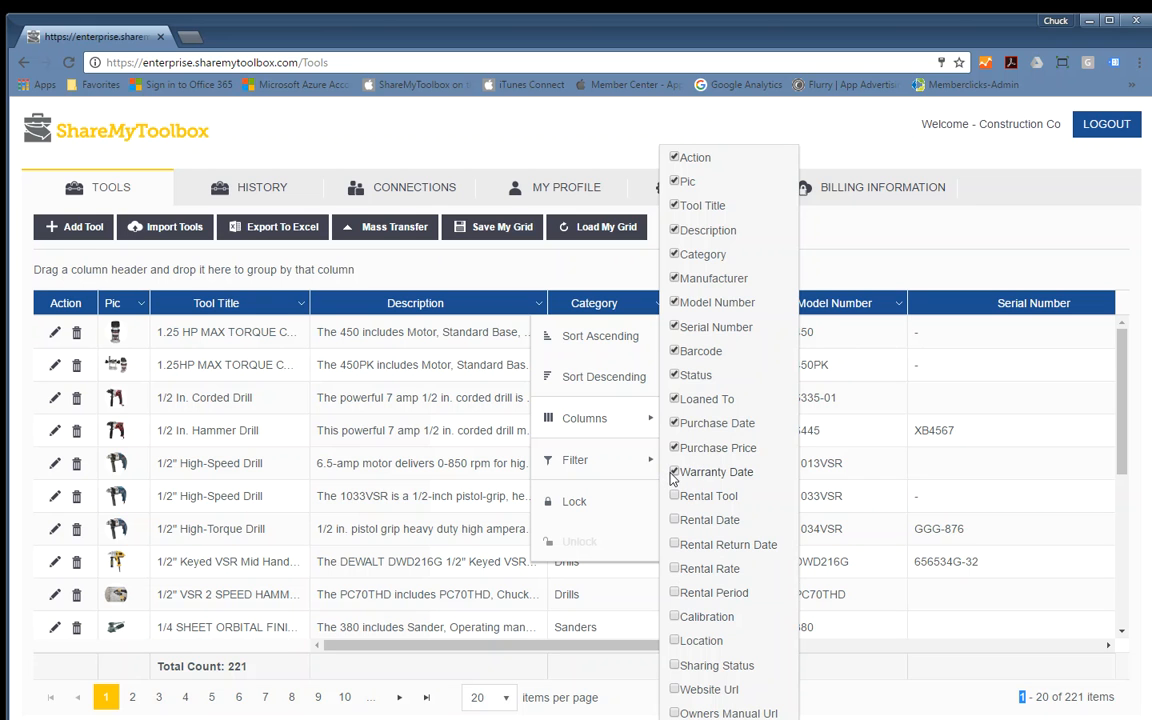
left_click(546, 278)
left_click_drag(660, 645, 591, 664)
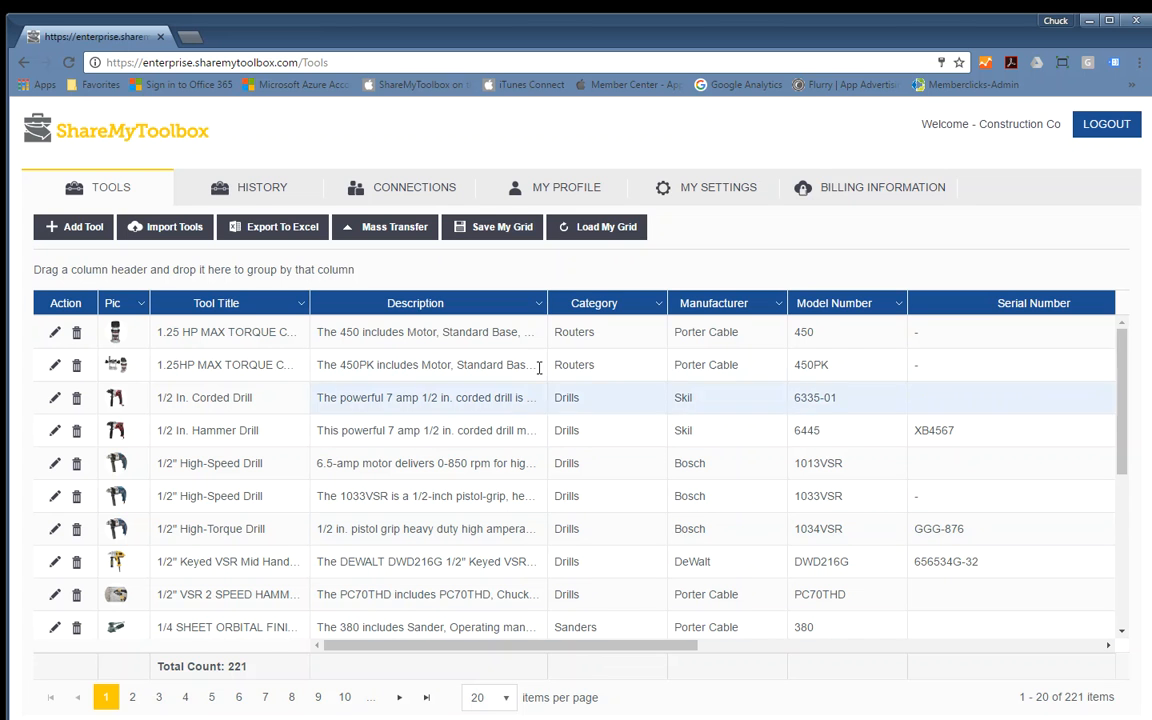
Step: Check the lock options of the Tool Title column and lock the Description column
left_click(301, 304)
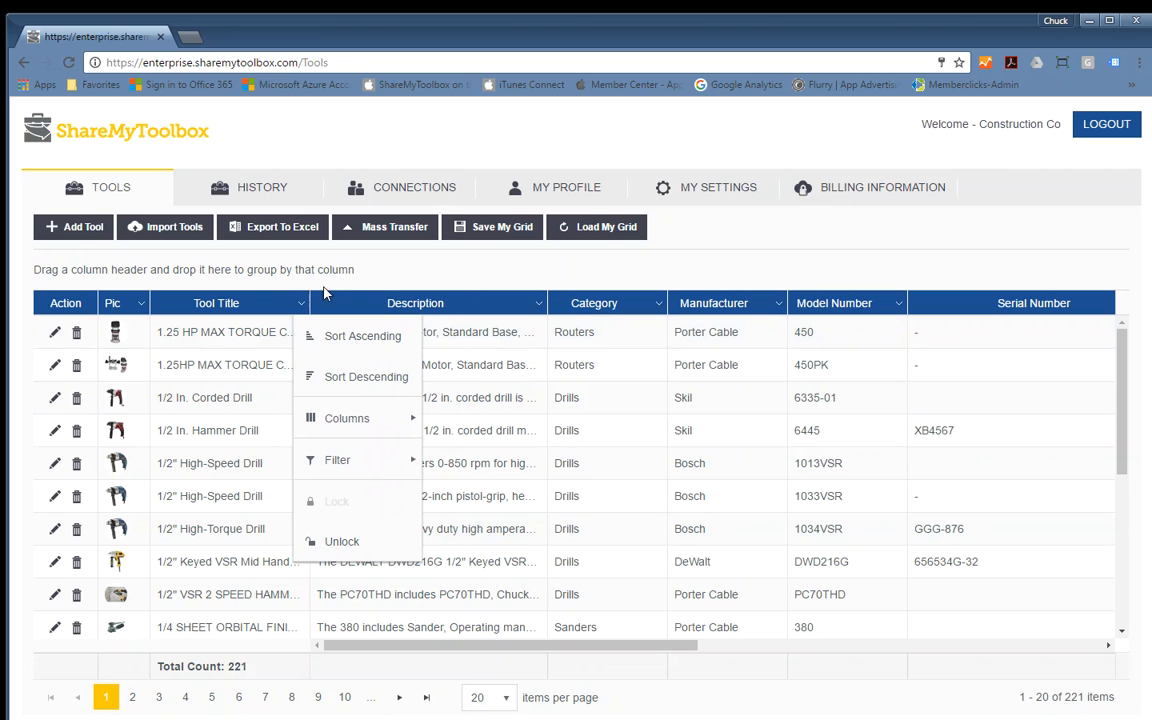
left_click(365, 283)
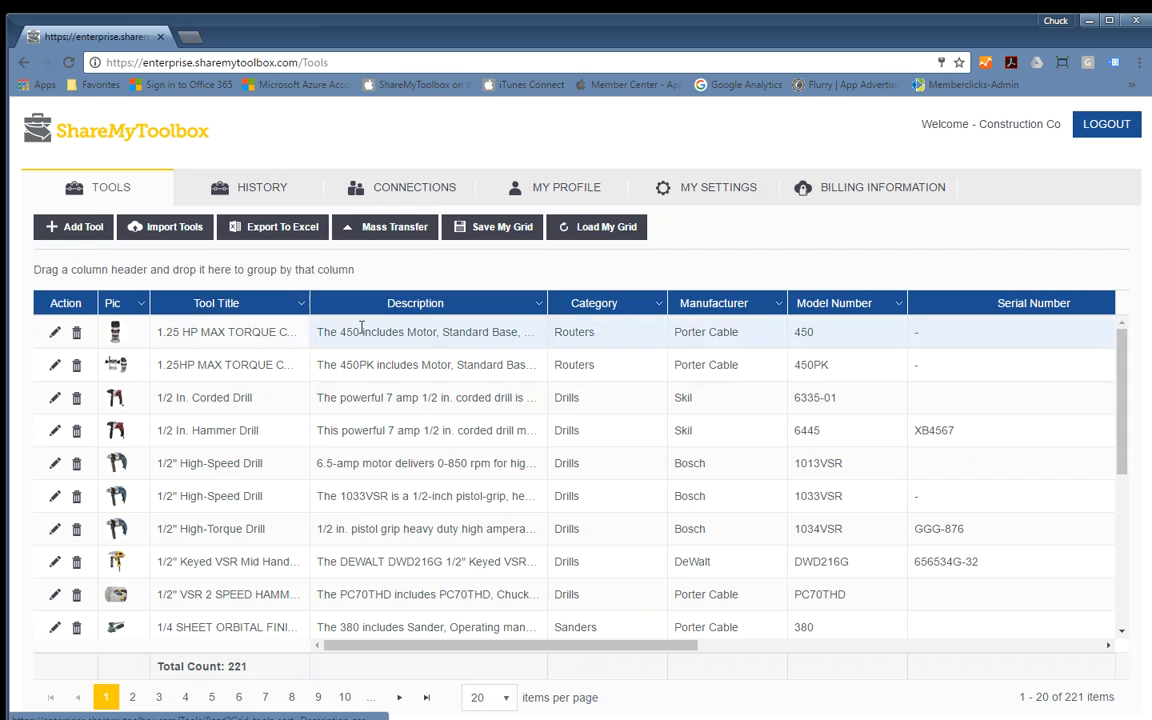
left_click_drag(378, 651, 347, 656)
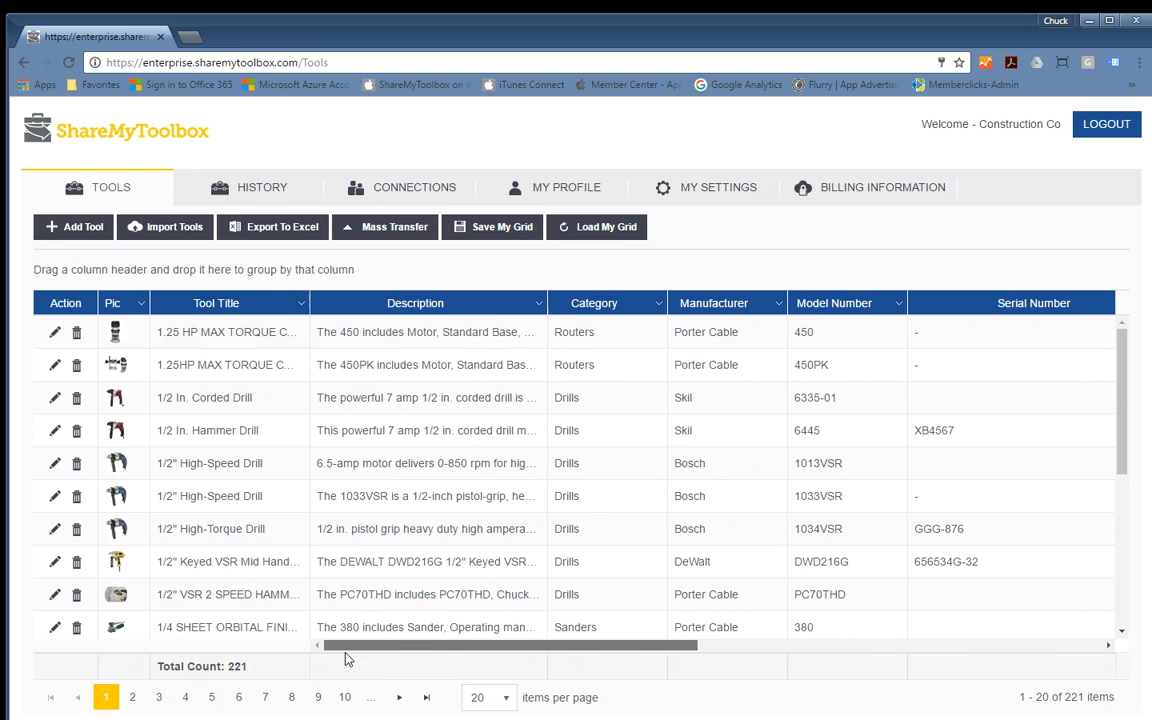
left_click(538, 303)
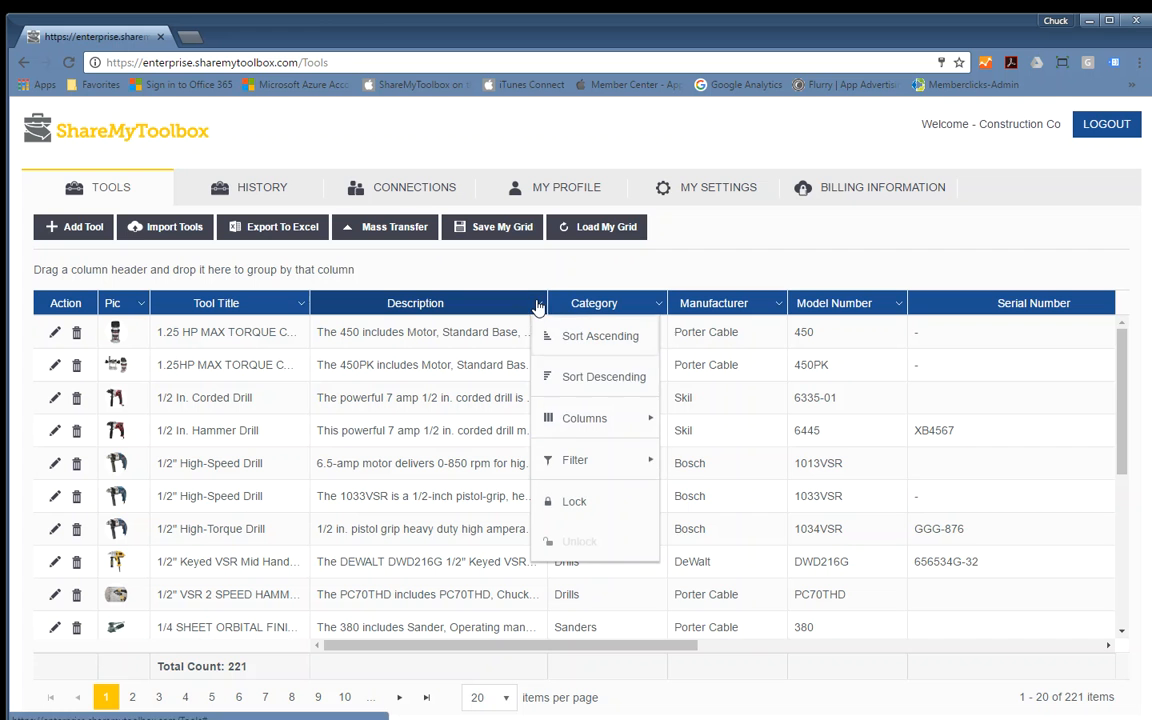
left_click(565, 502)
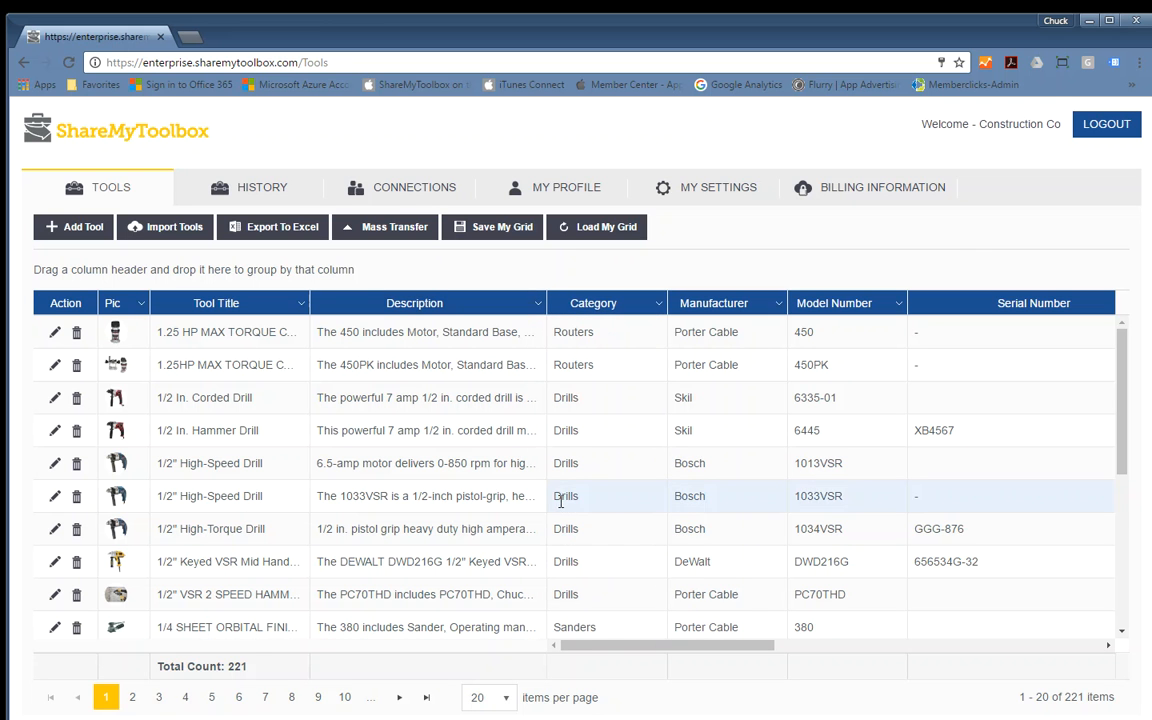
left_click_drag(617, 646, 581, 648)
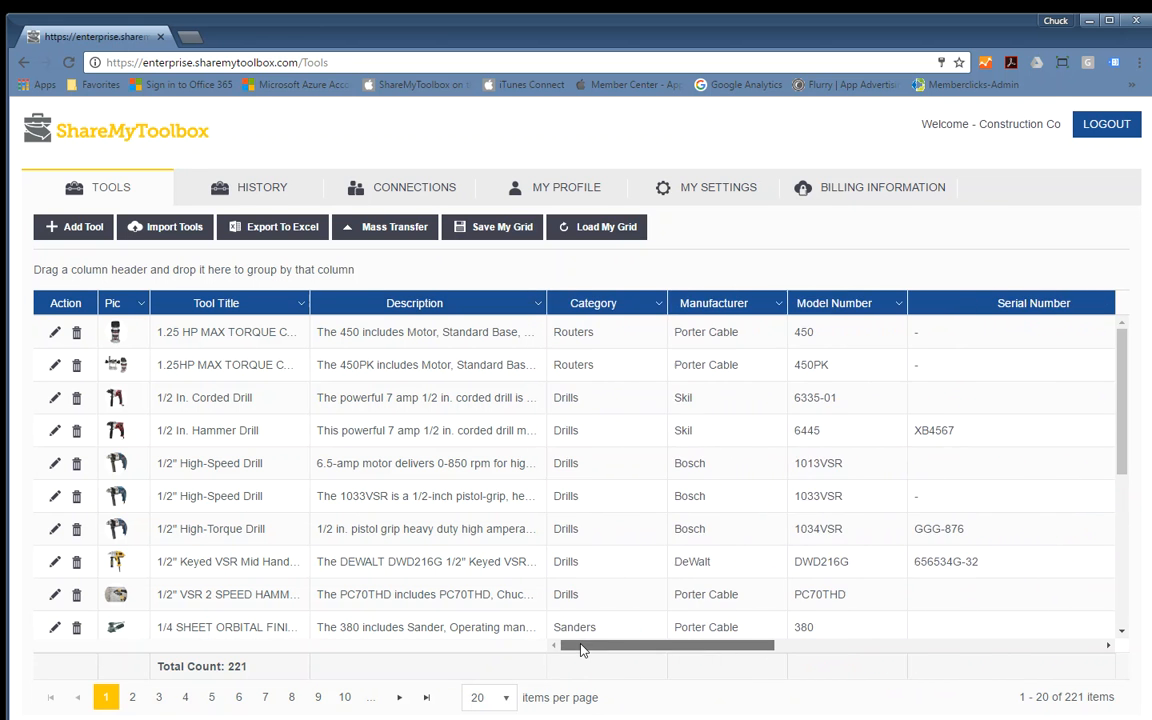
Step: Unlock the Description column so that it scrolls with the other columns
left_click(301, 304)
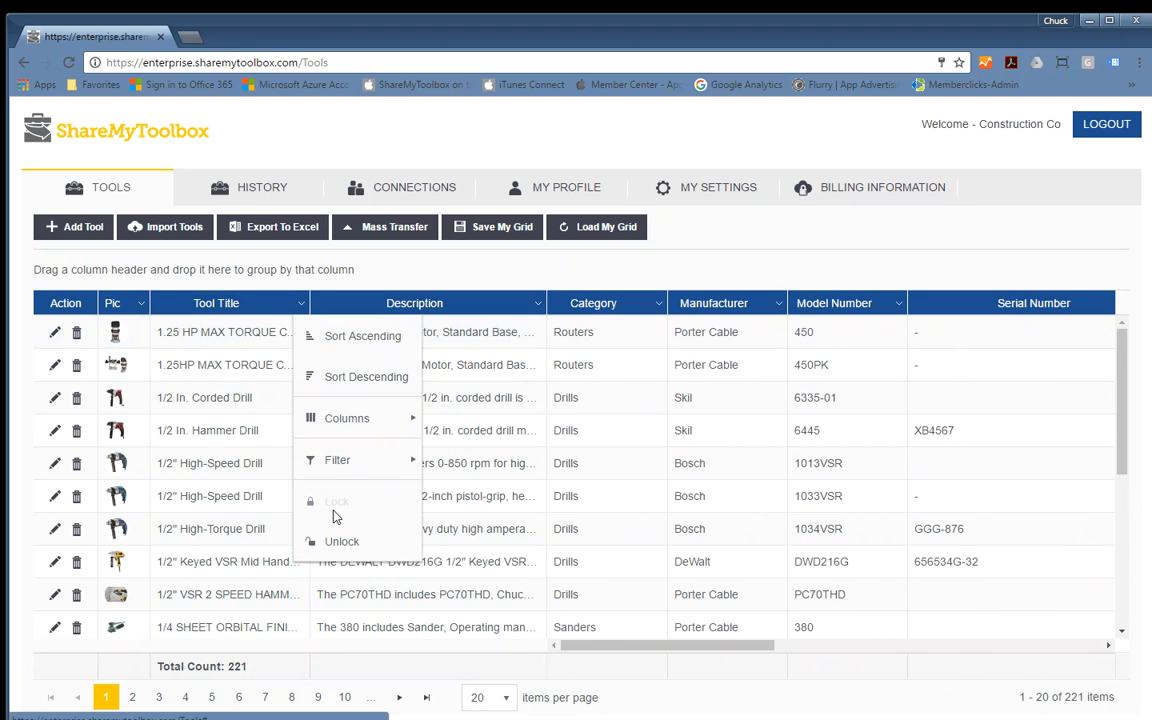
left_click(530, 269)
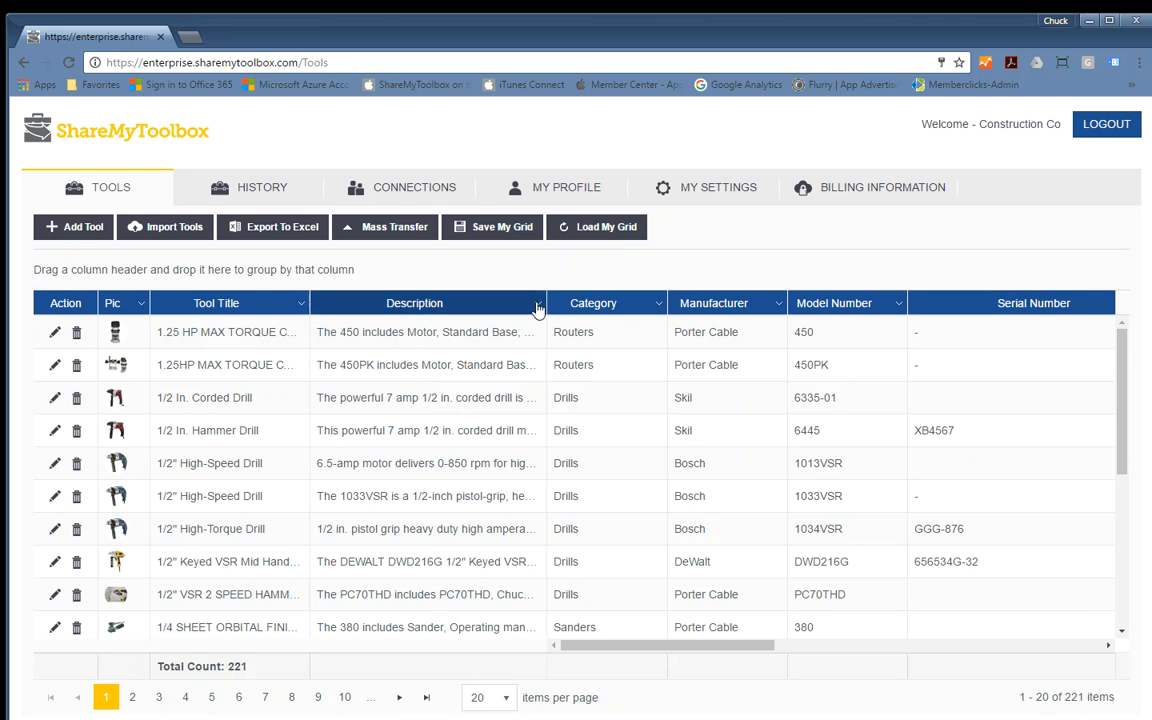
left_click(538, 303)
left_click(565, 542)
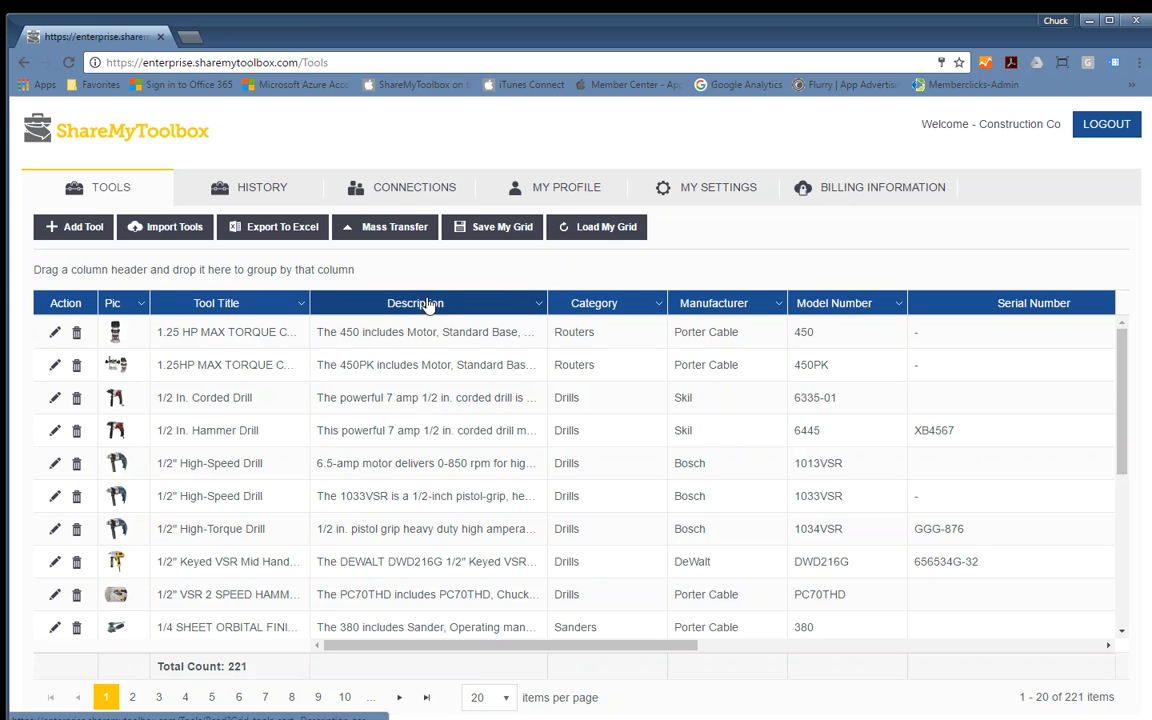
Step: Sort the tools by Category in ascending order, in descending order, and in ascending order again
left_click(594, 307)
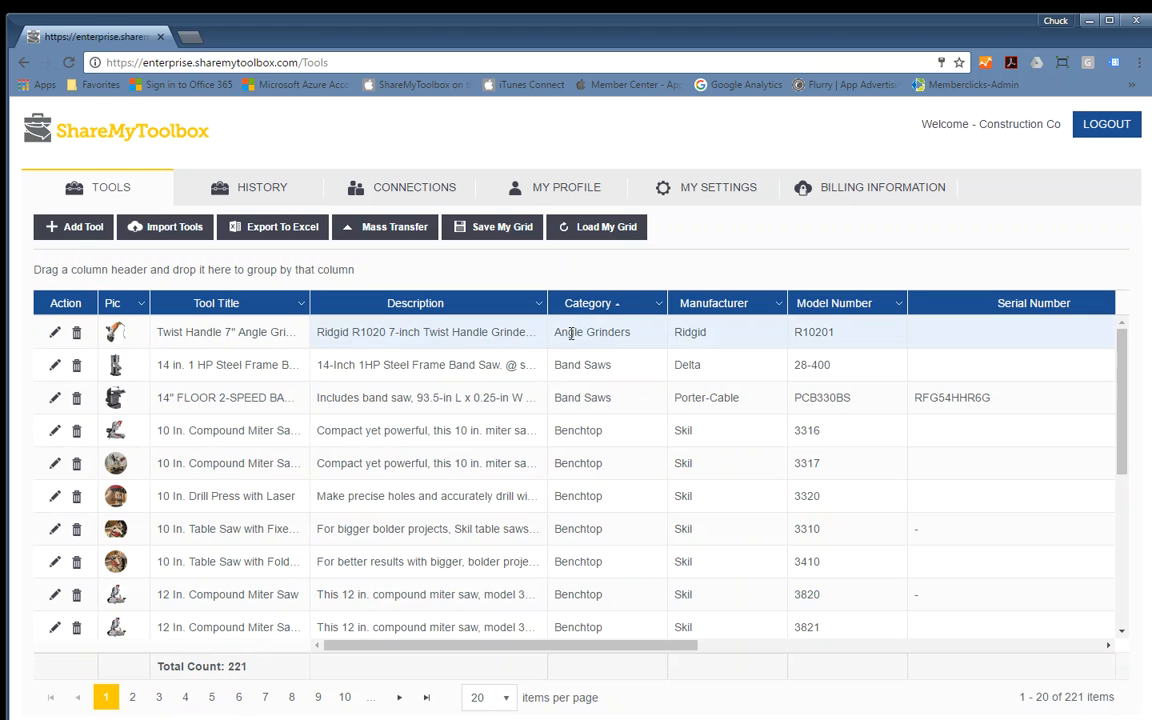
left_click(603, 309)
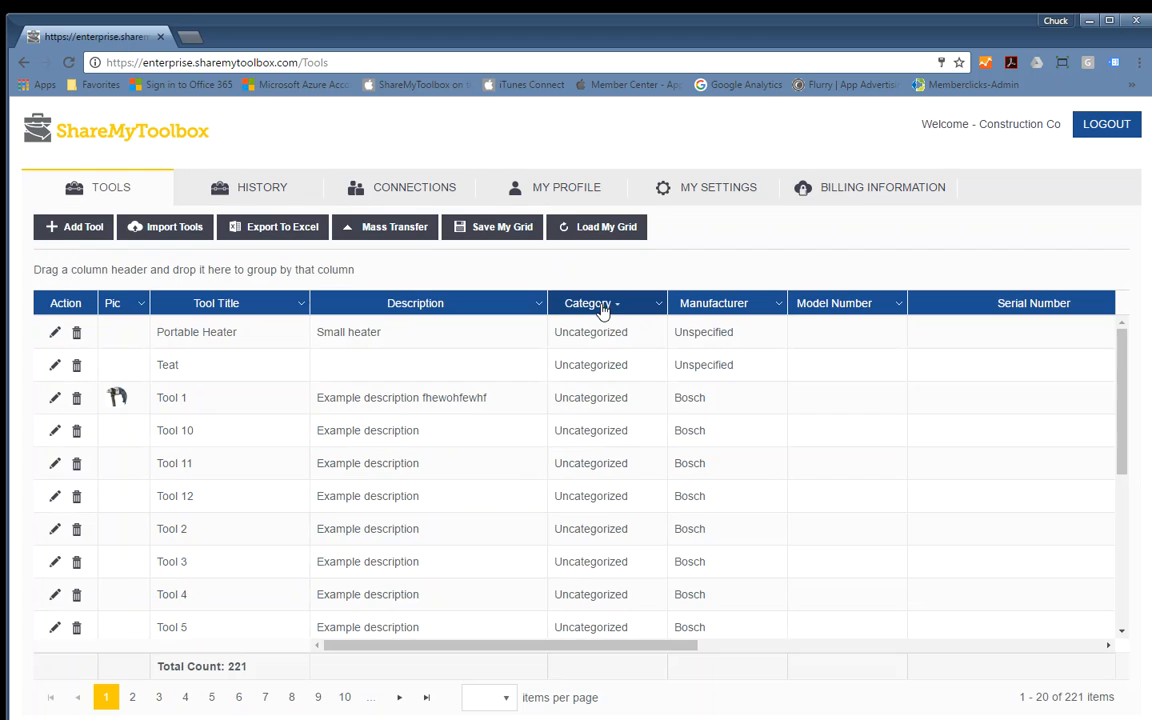
left_click(660, 305)
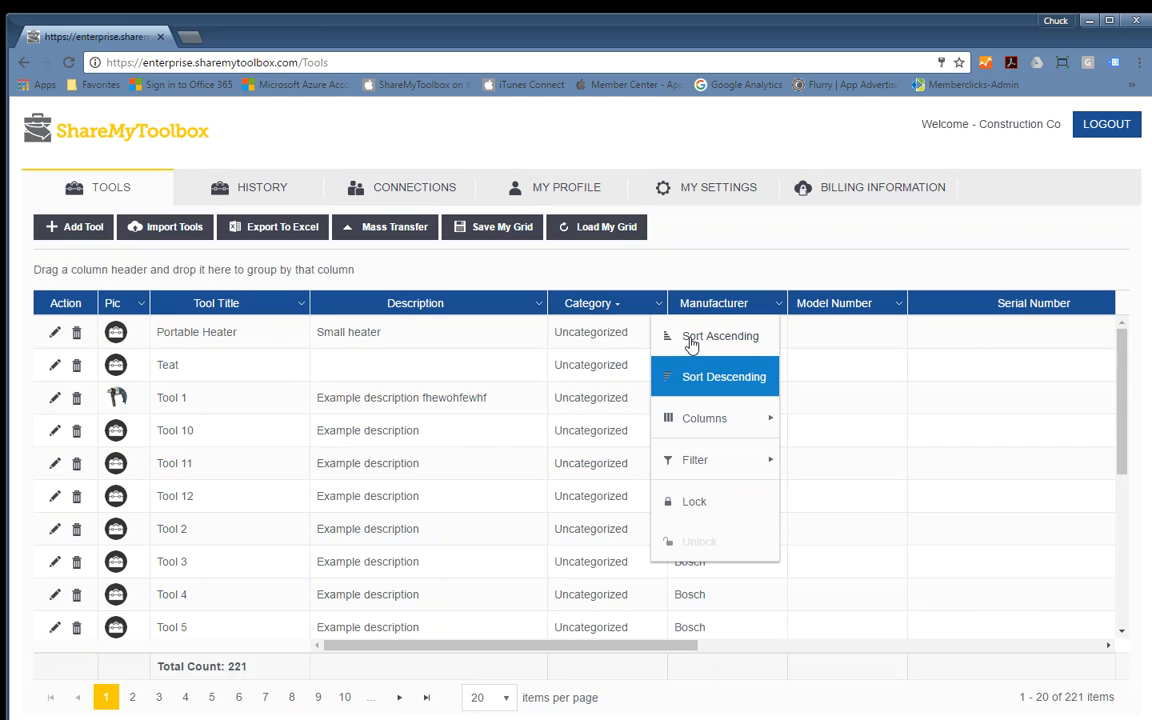
left_click(690, 342)
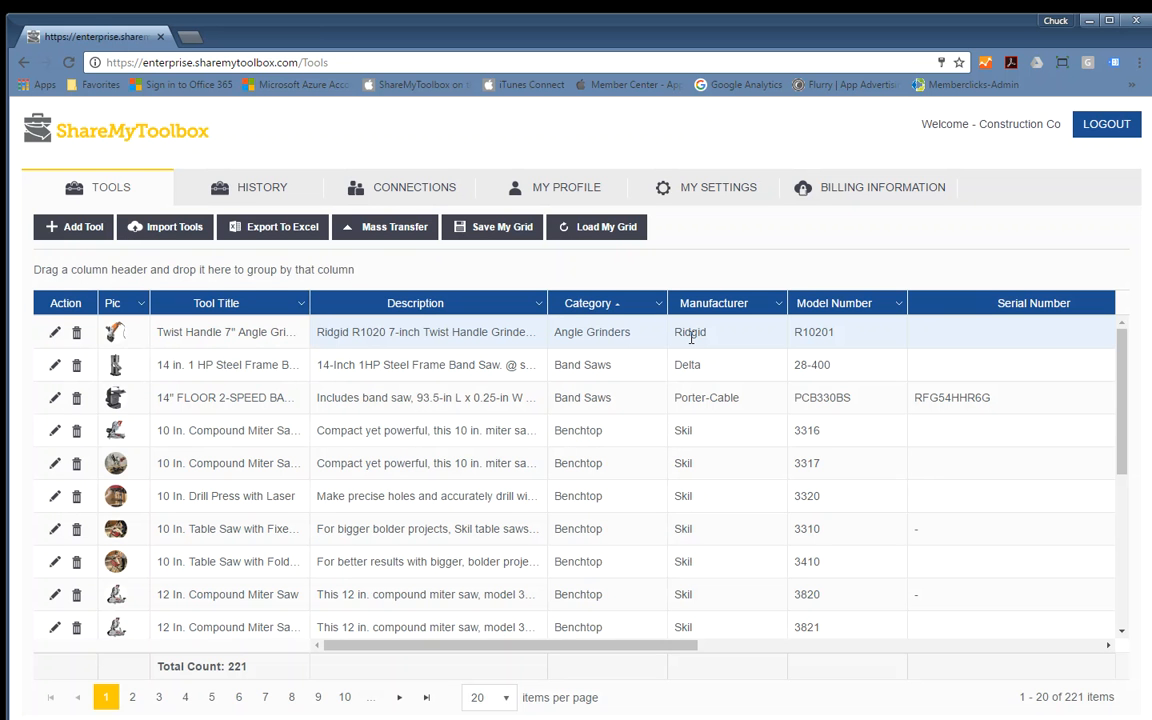
Step: Open the filter of the Description column and set its first condition to Contains
left_click(538, 306)
mouse_move(564, 470)
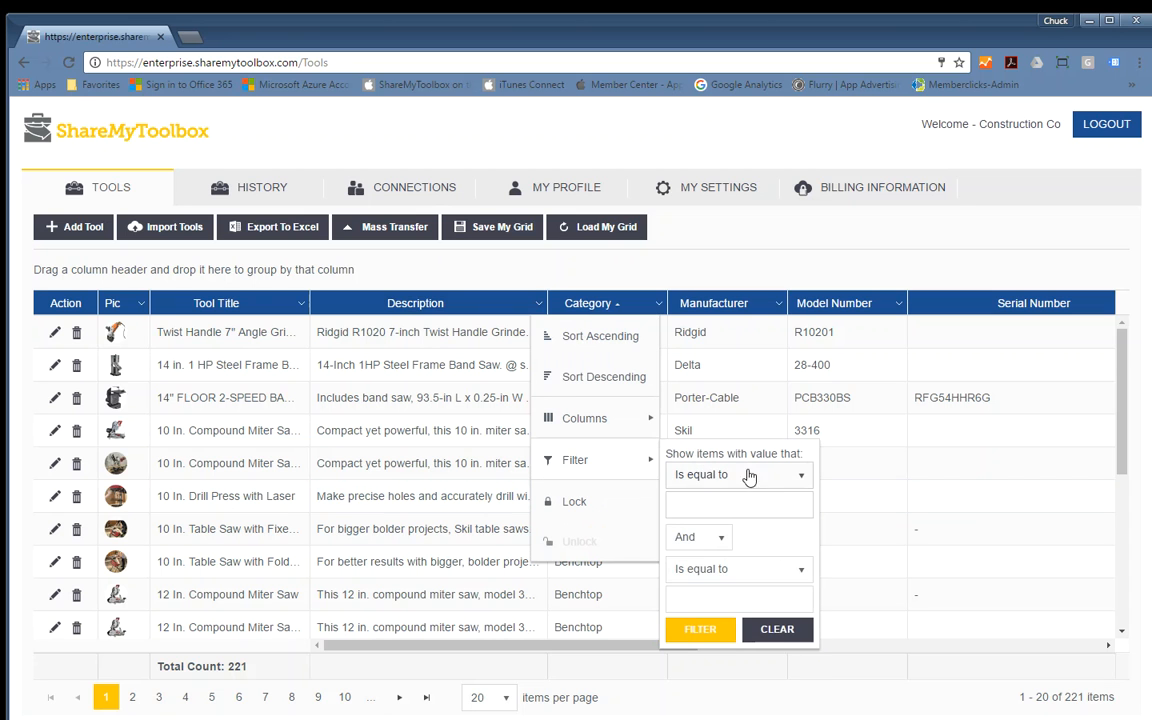
mouse_move(648, 468)
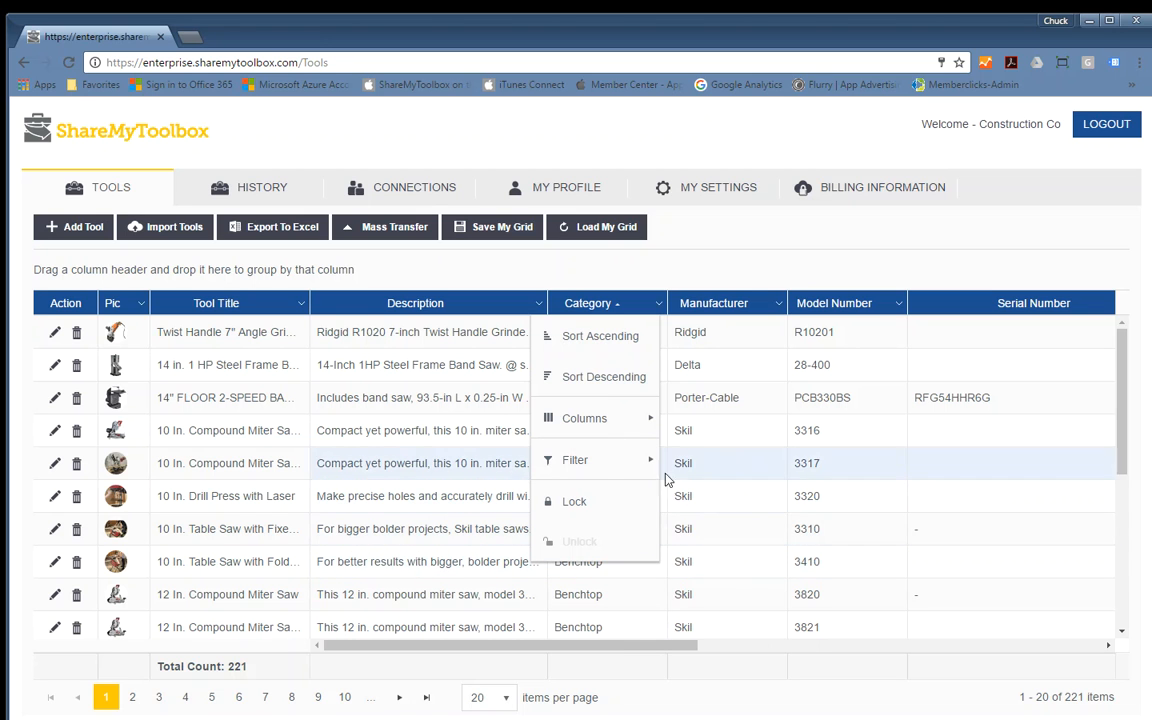
mouse_move(607, 462)
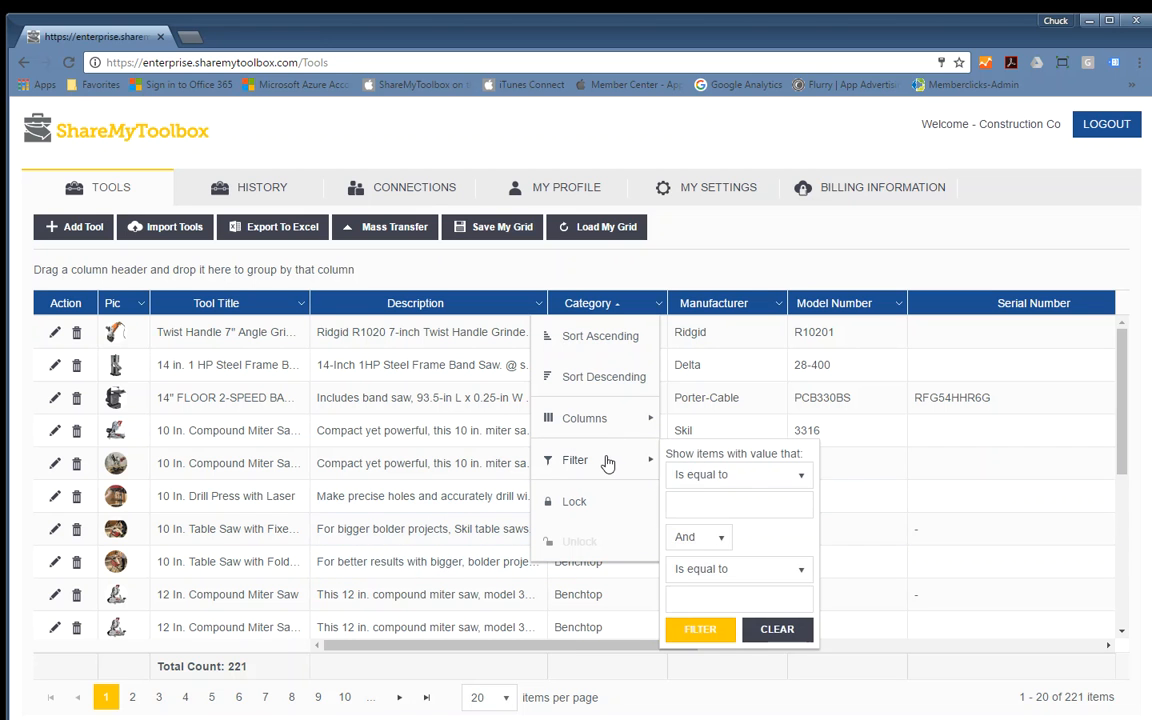
left_click(736, 478)
left_click(733, 478)
left_click(733, 478)
left_click(741, 458)
left_click(729, 478)
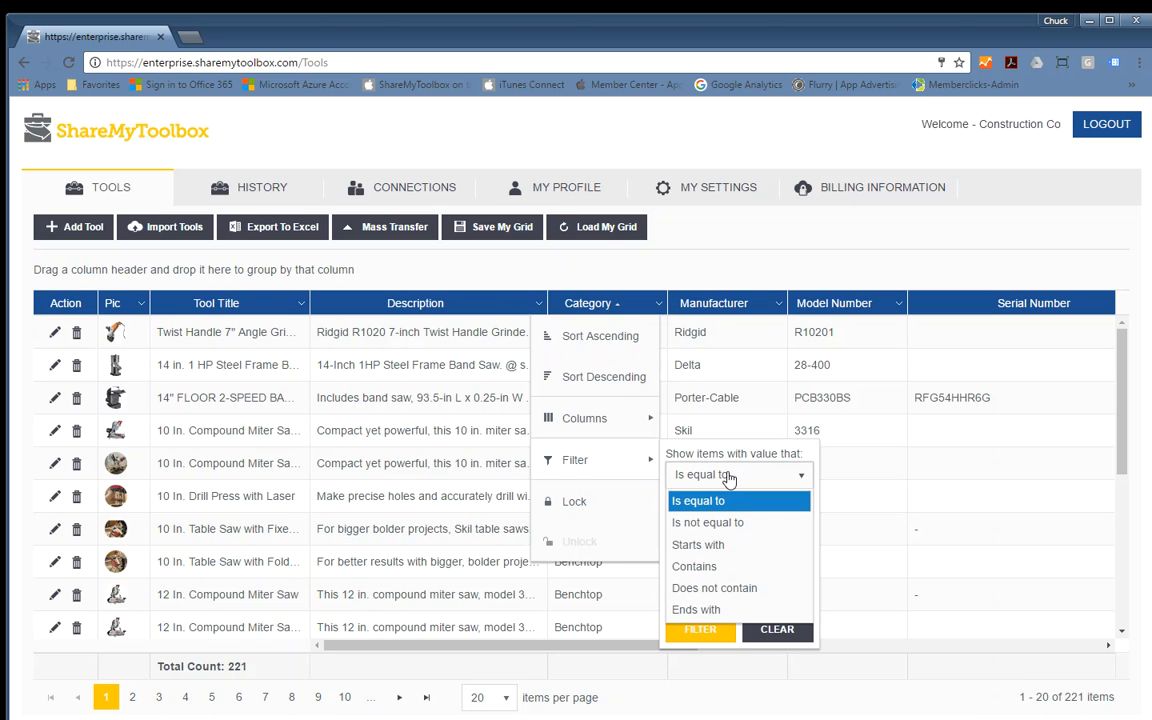
left_click(707, 566)
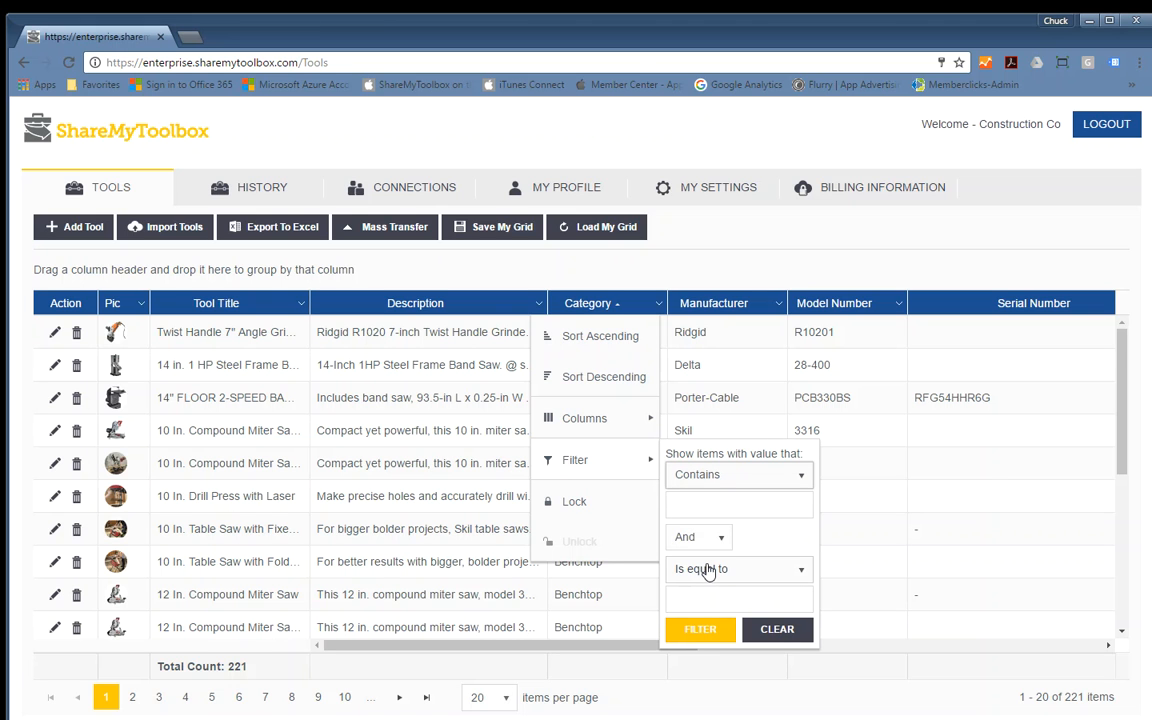
Step: Enter "drill" as the Contains value of the Description filter, check the And operator and apply the filter
left_click(717, 505)
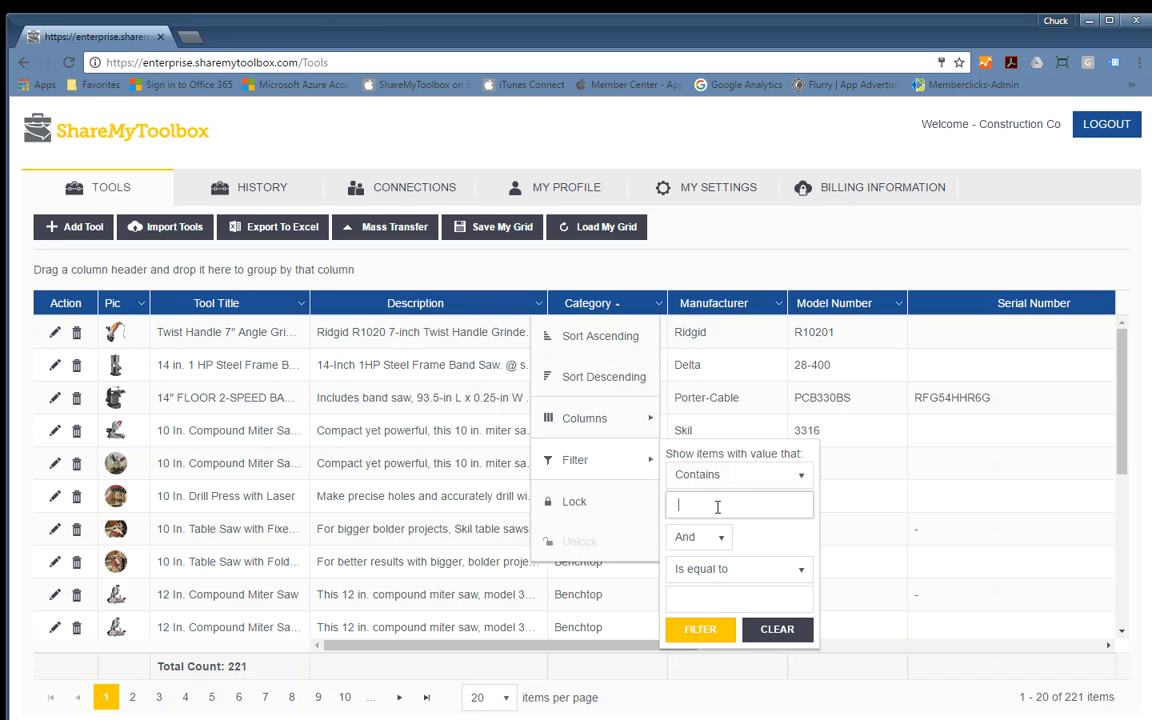
type("drill")
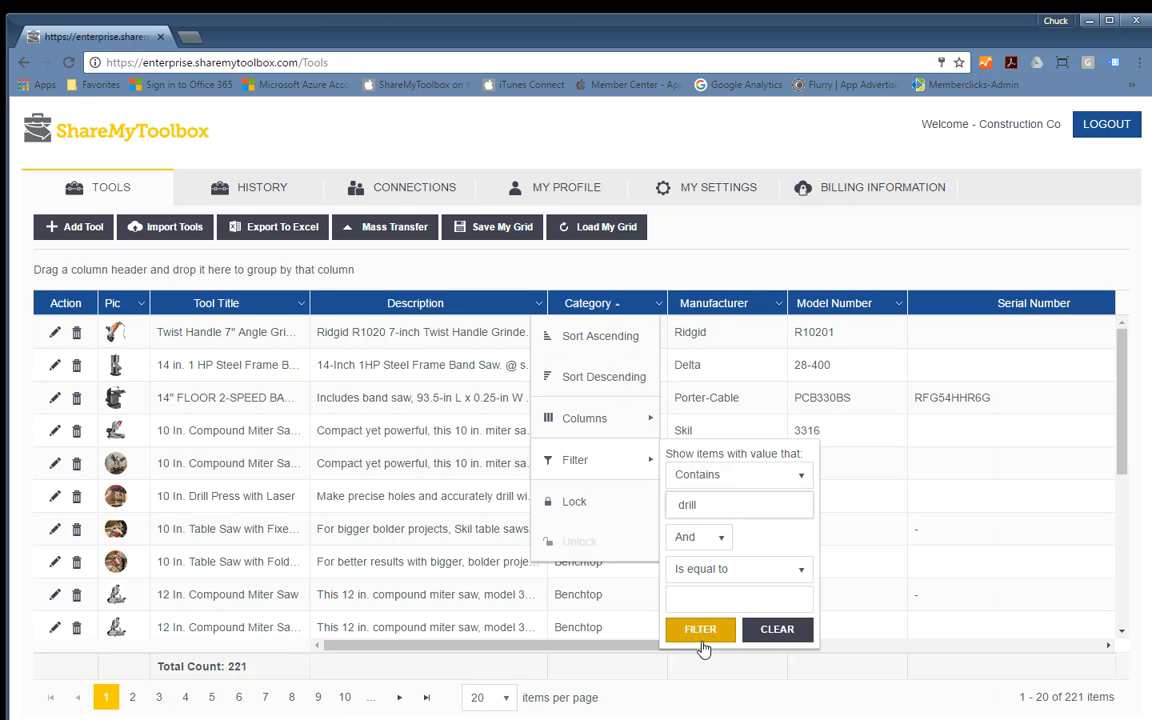
left_click(720, 545)
left_click(718, 560)
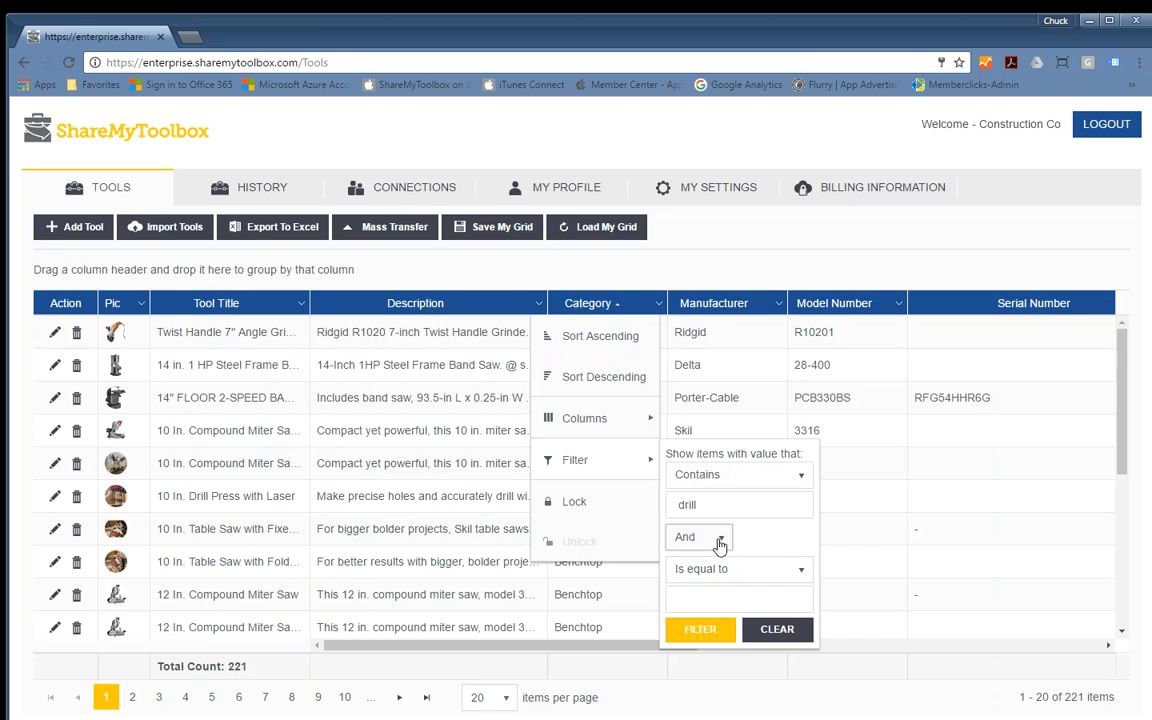
left_click(702, 632)
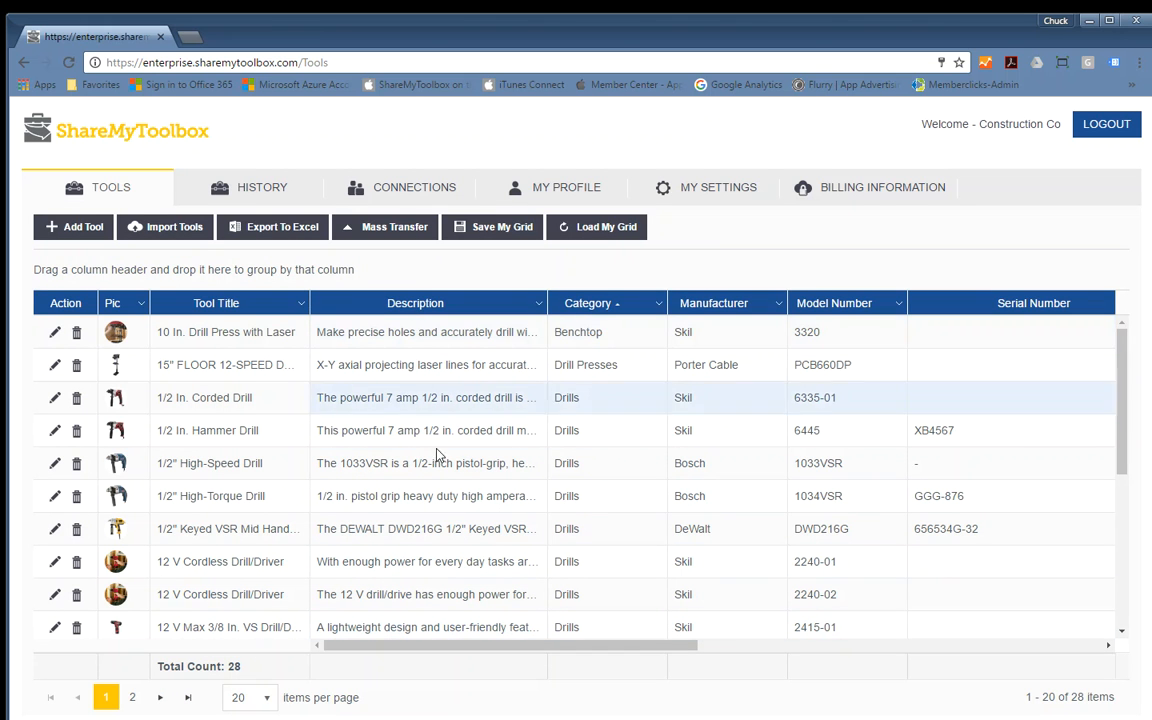
Step: Make the Description column slightly narrower and look through the filtered tools
left_click_drag(549, 302, 538, 340)
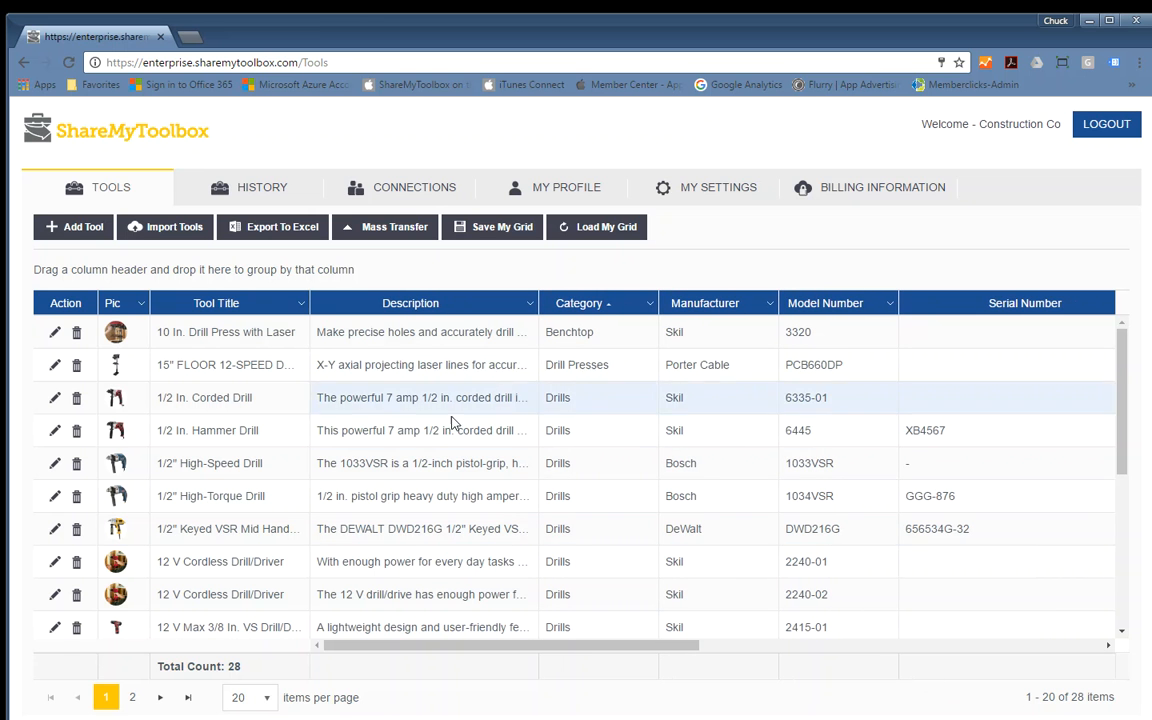
scroll(470, 390, "down", 2)
scroll(447, 470, "up", 2)
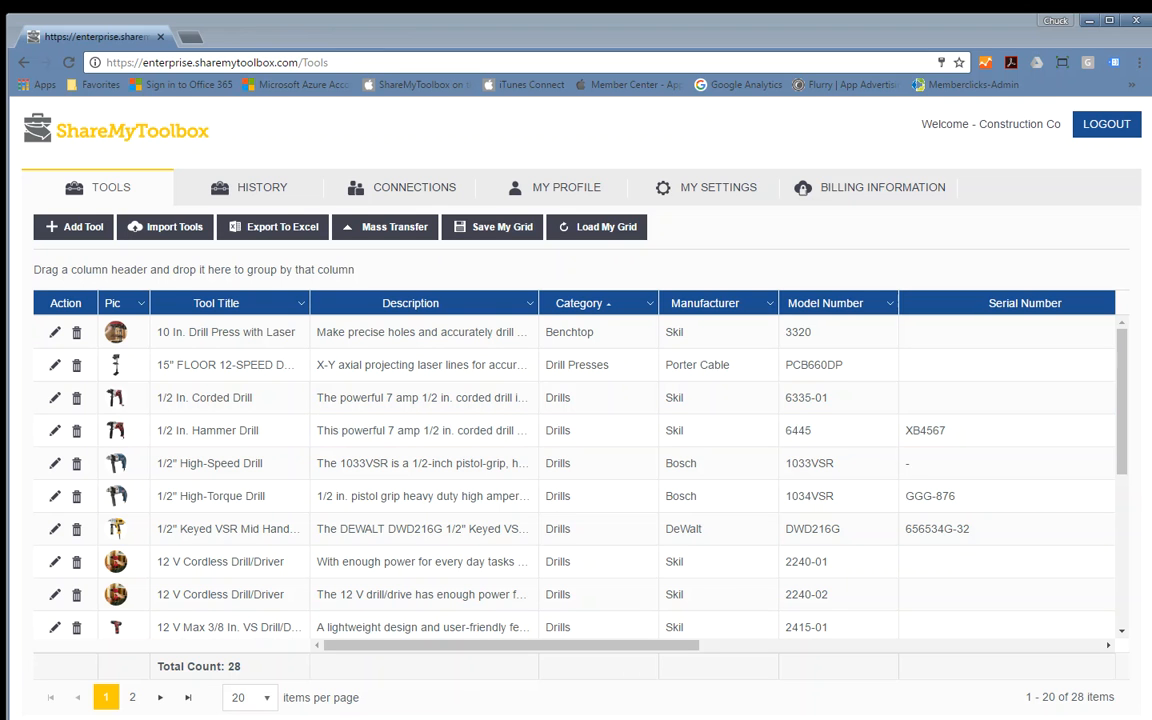
Step: Clear the filter of the Description column and set the grid to show All items per page
left_click(530, 303)
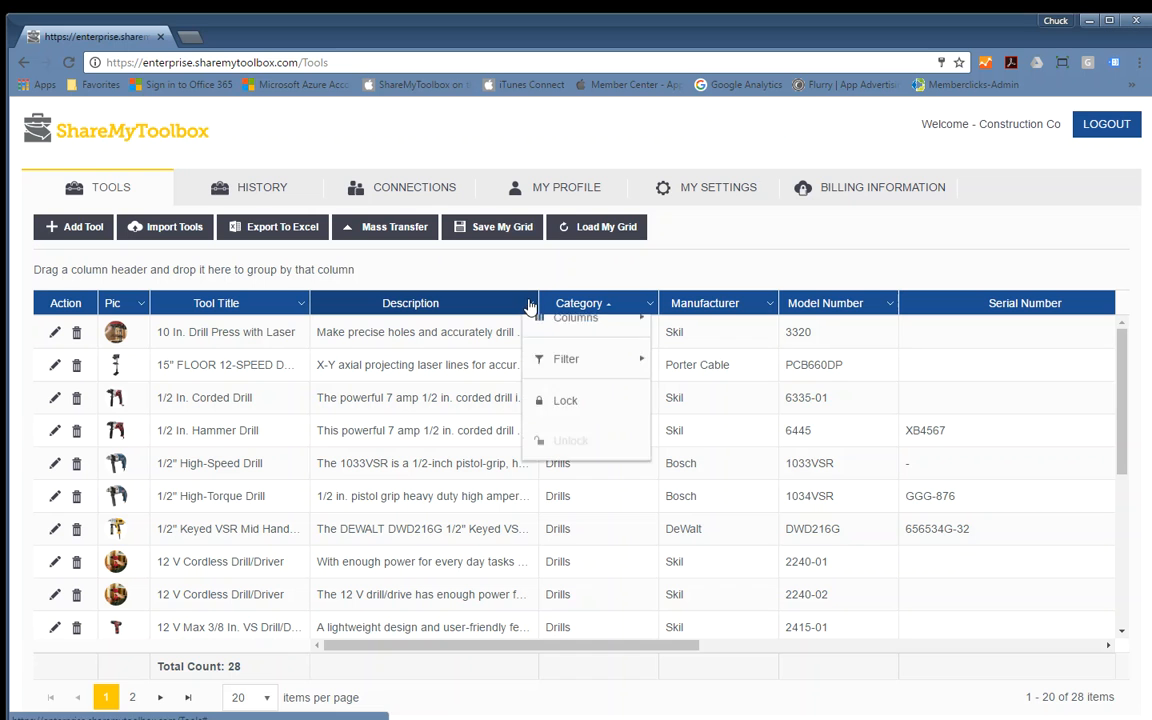
mouse_move(565, 462)
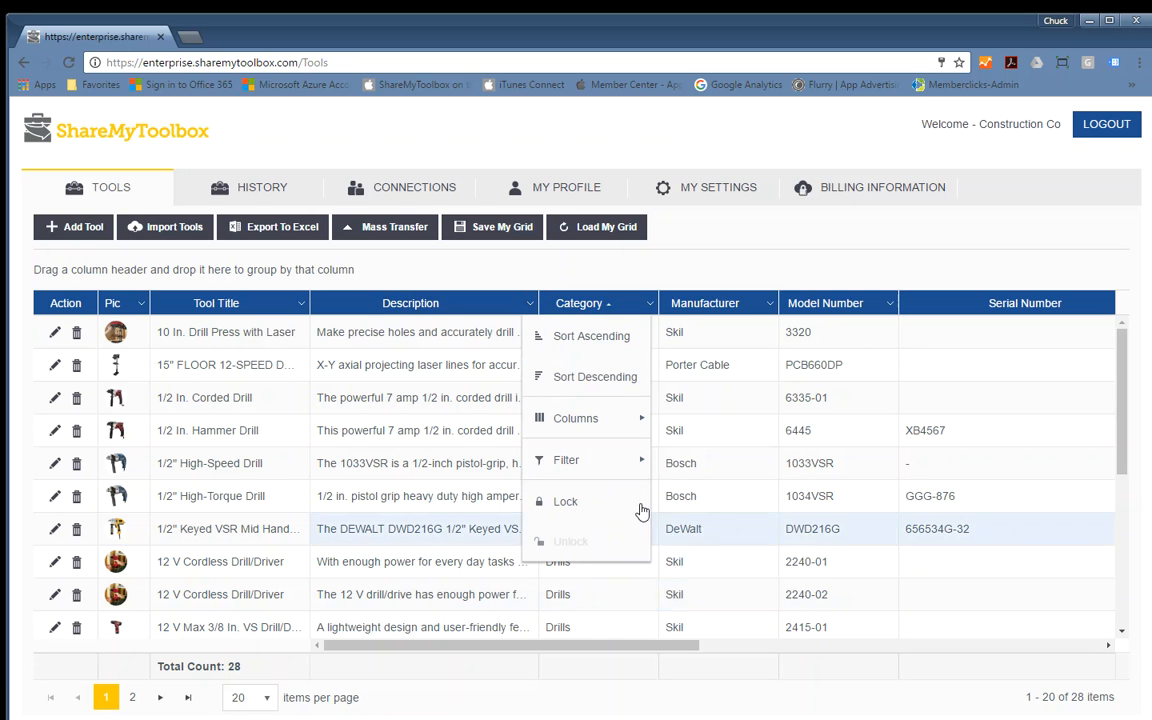
left_click(702, 474)
left_click(733, 562)
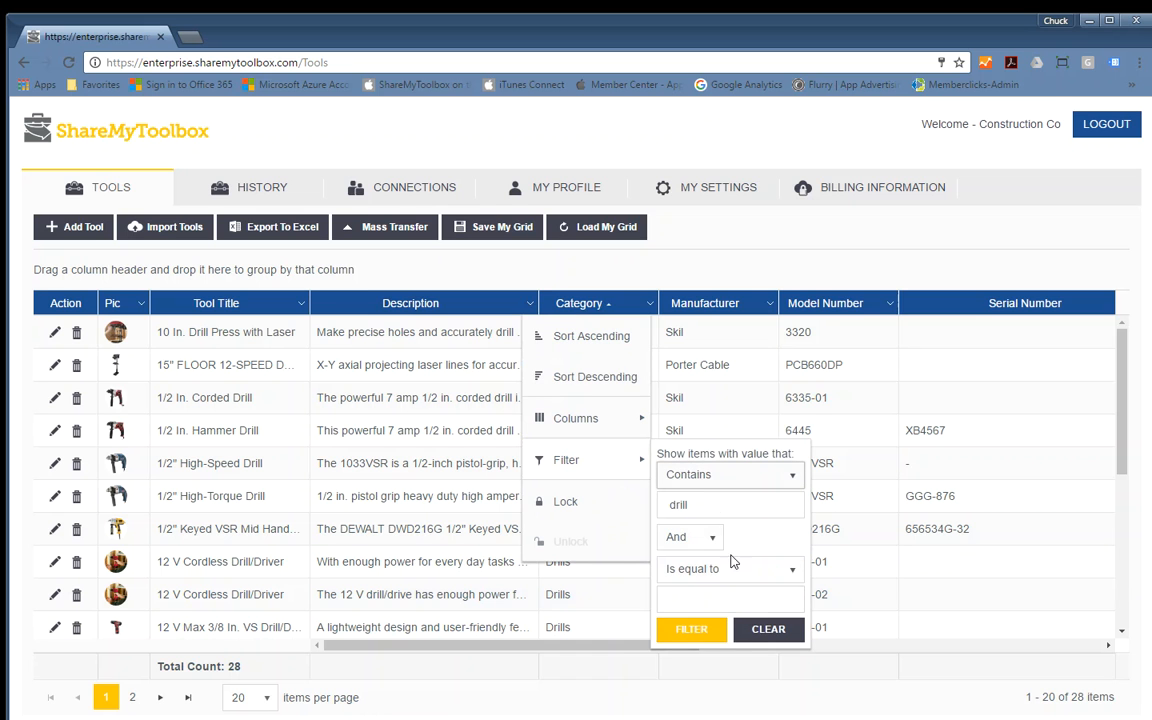
left_click(756, 636)
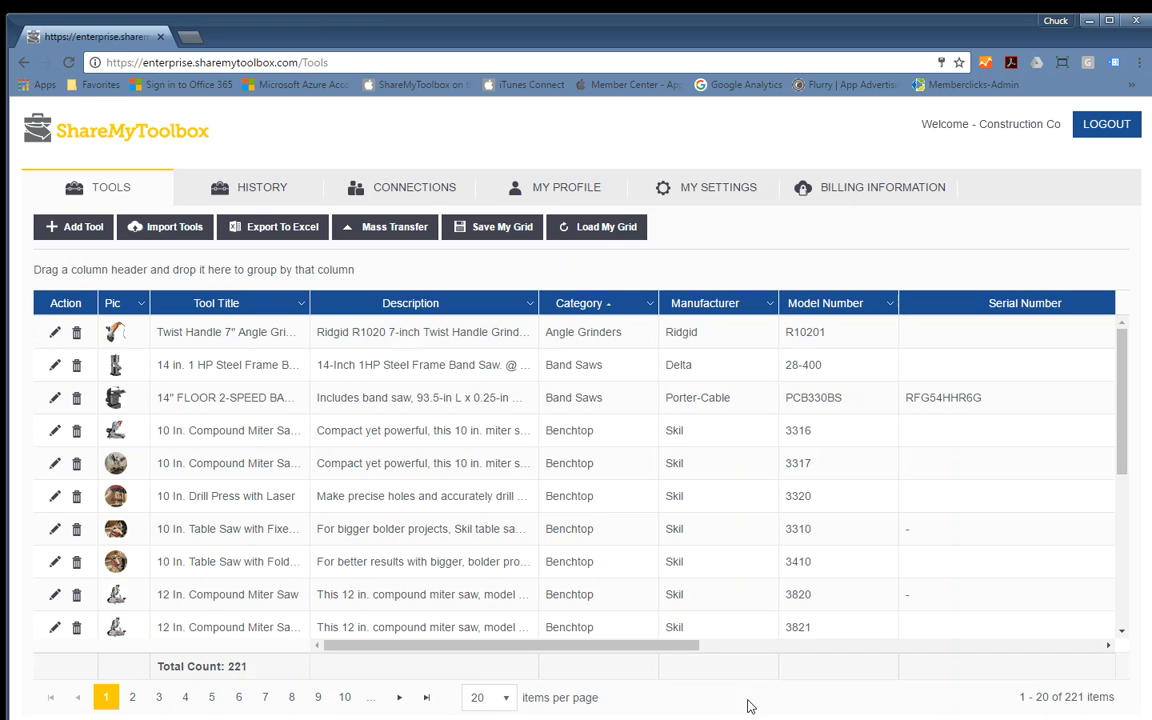
left_click(500, 692)
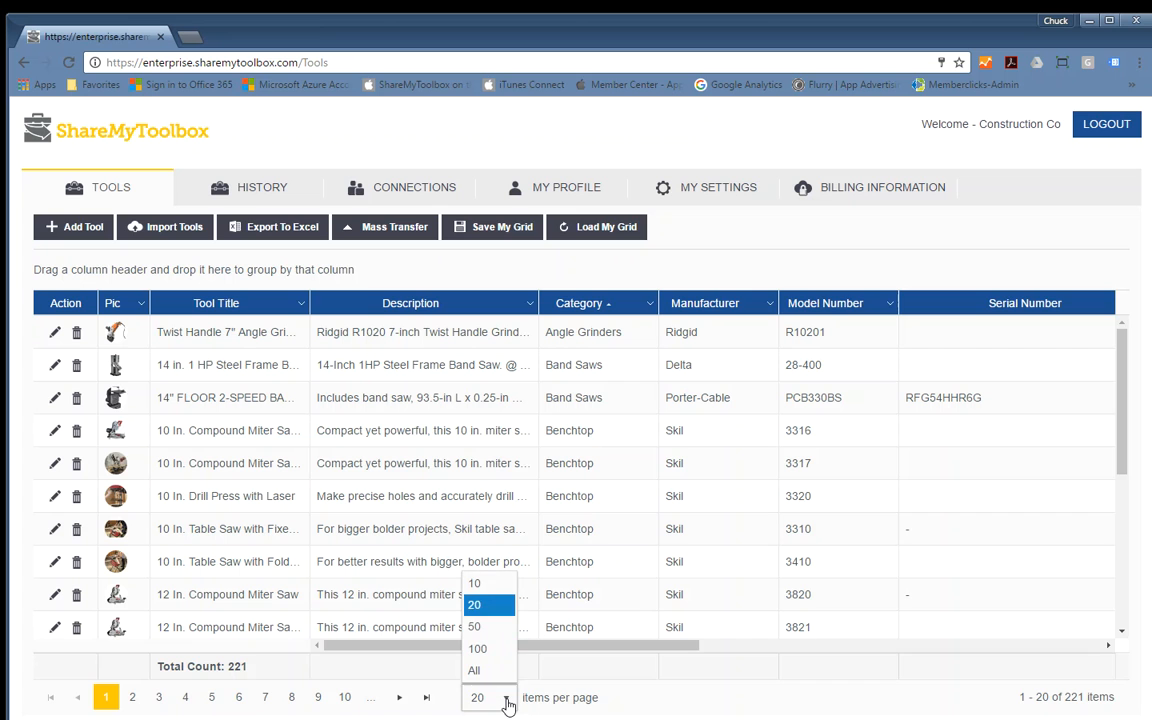
left_click(480, 672)
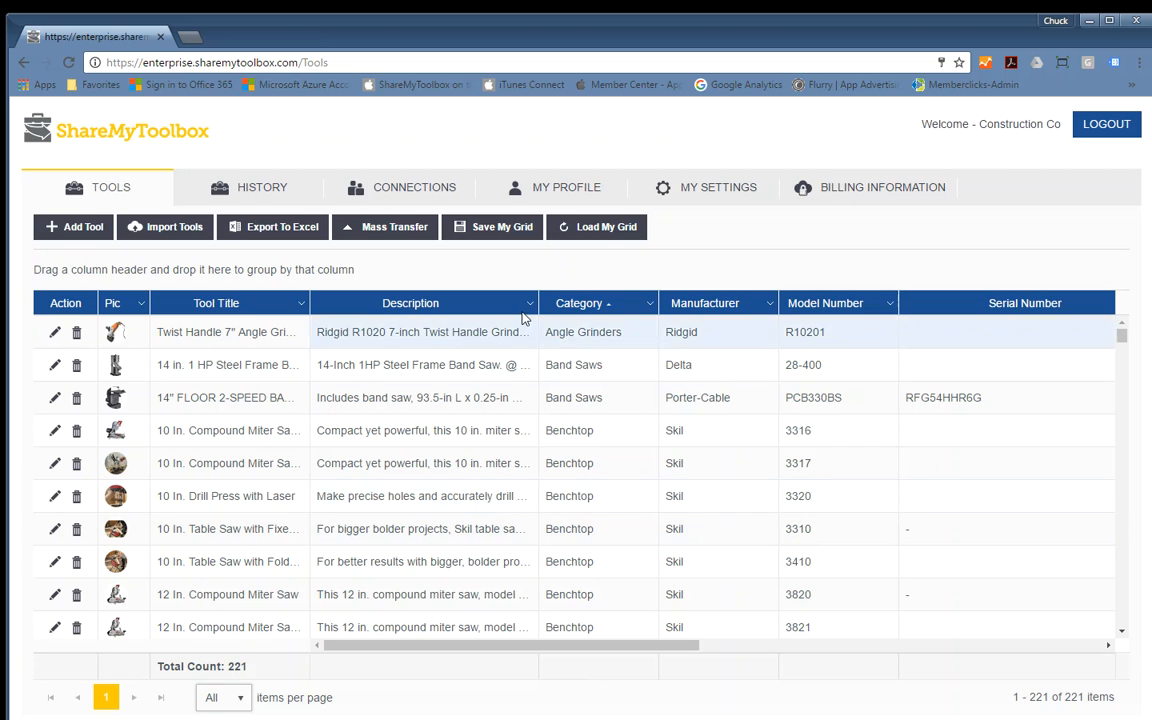
Step: Group the tools by Category and collapse the Angle Grinders and Band Saws groups
left_click_drag(572, 310, 143, 280)
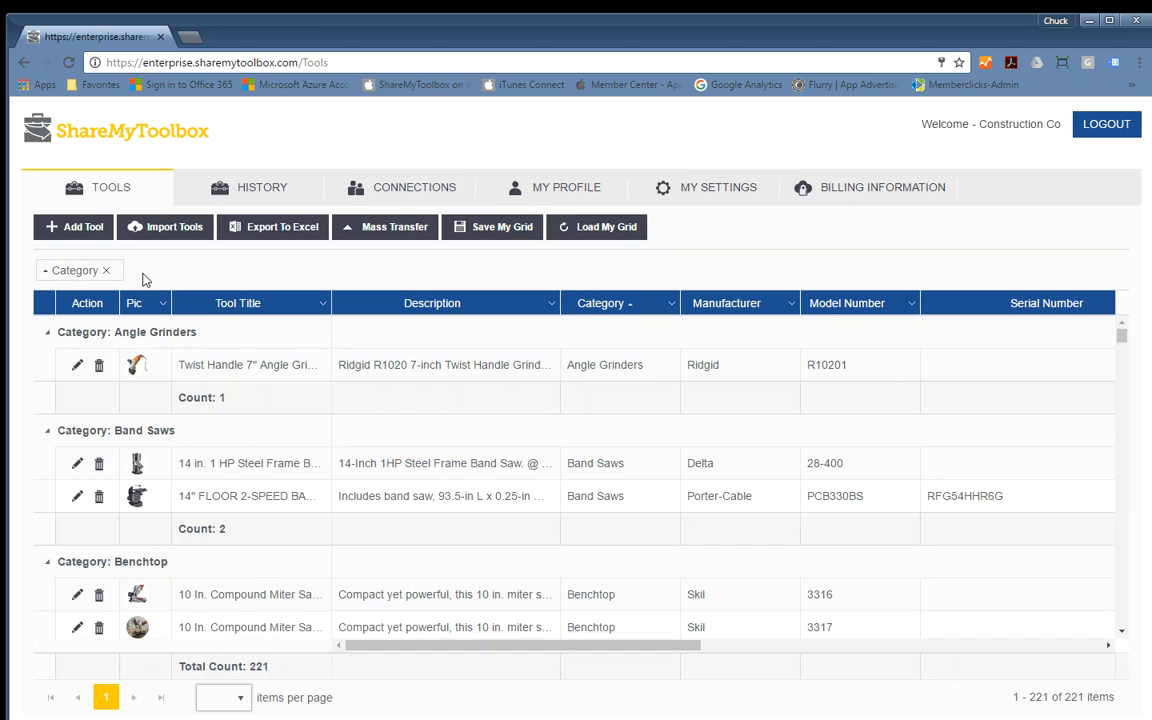
left_click(47, 333)
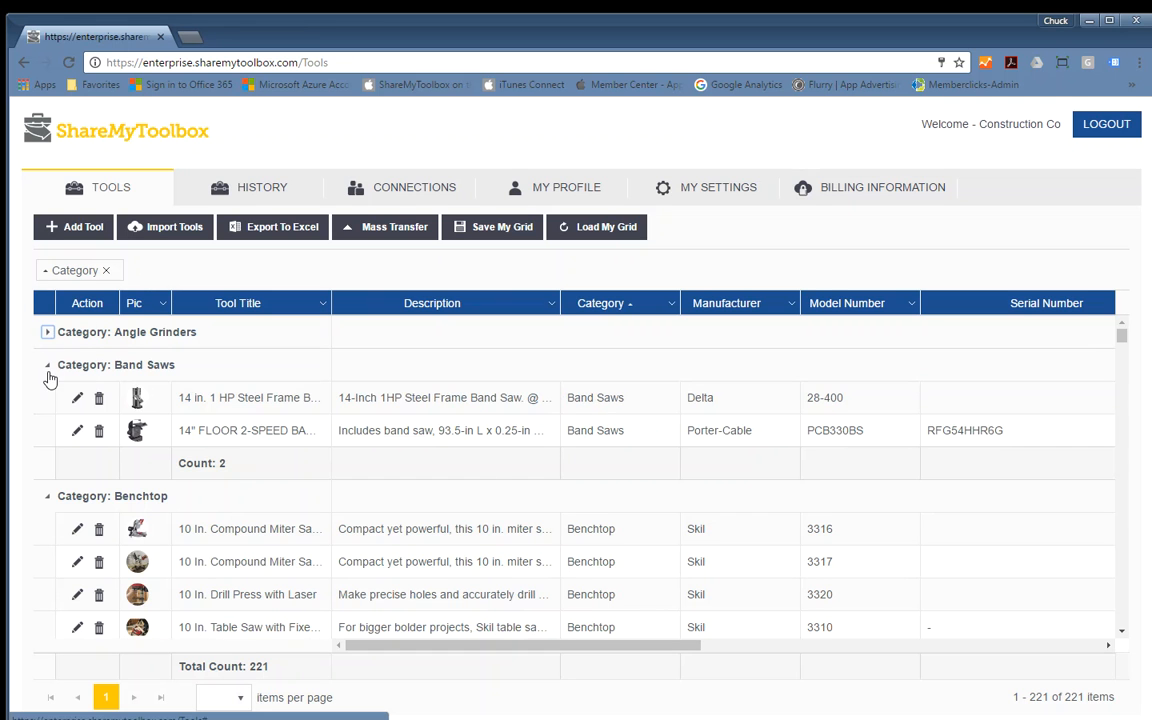
left_click(47, 366)
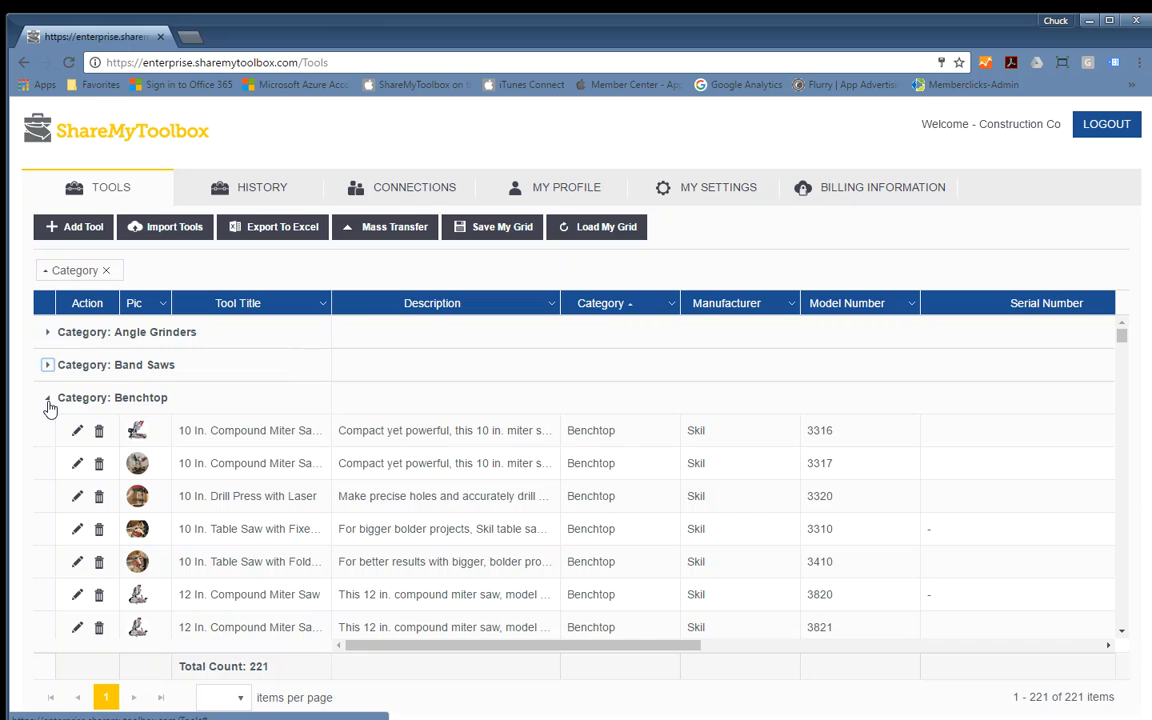
Step: Remove the Category grouping and group the tools by Loaned To instead
left_click(106, 271)
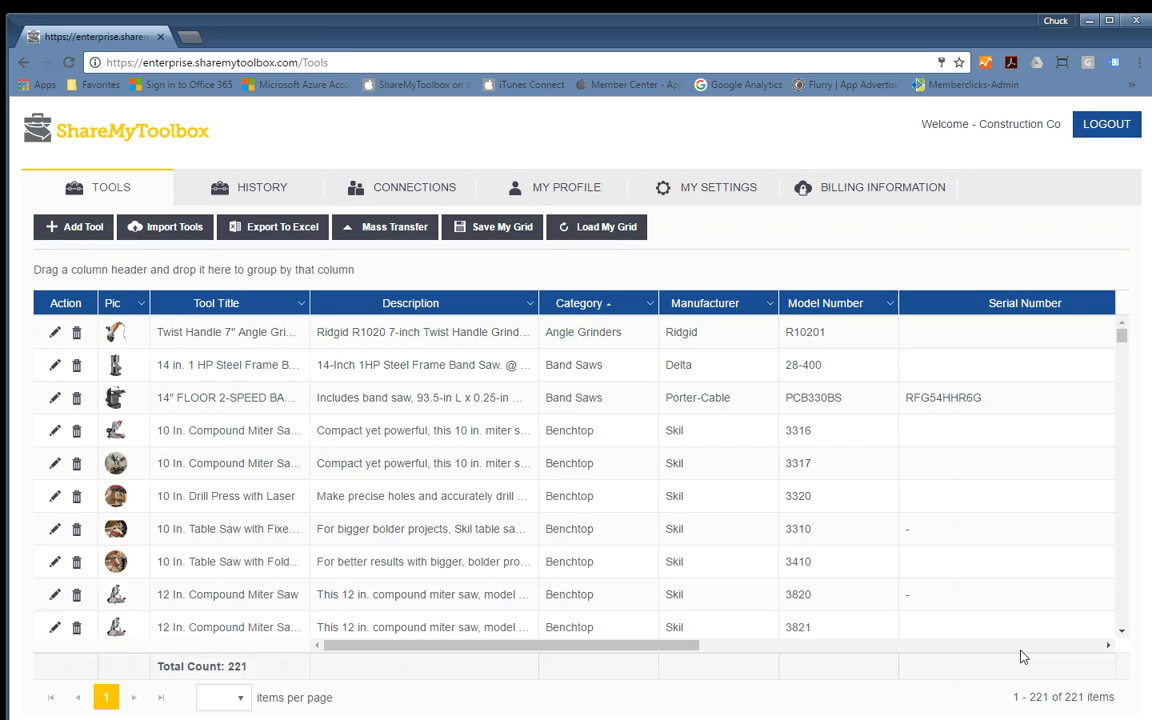
left_click(1023, 648)
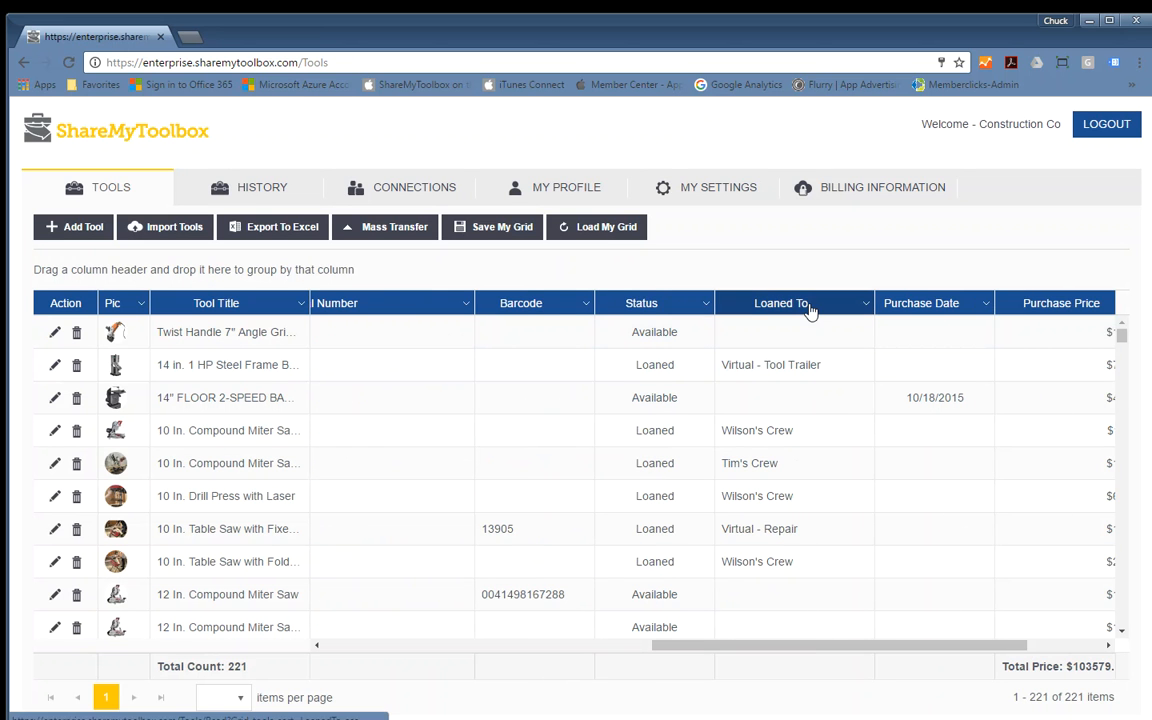
left_click_drag(779, 312, 170, 273)
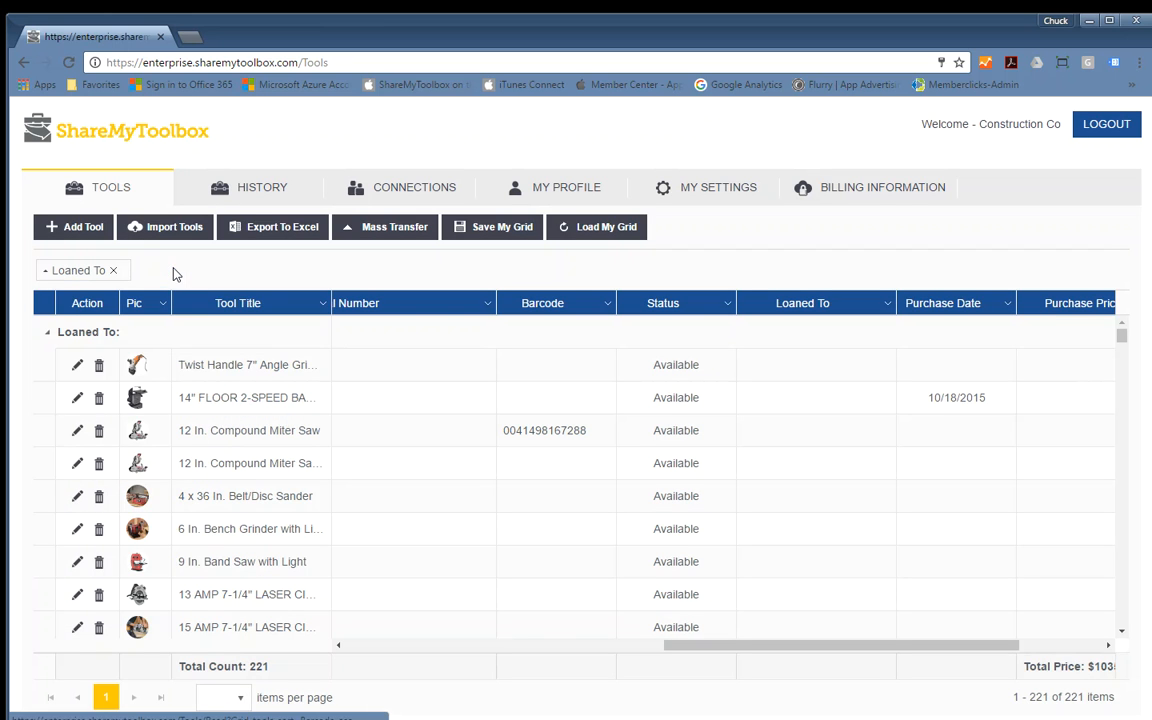
Step: Collapse the first four Loaned To groups, from the blank one through Repair Bin, and leave the first crew's group expanded
left_click(47, 332)
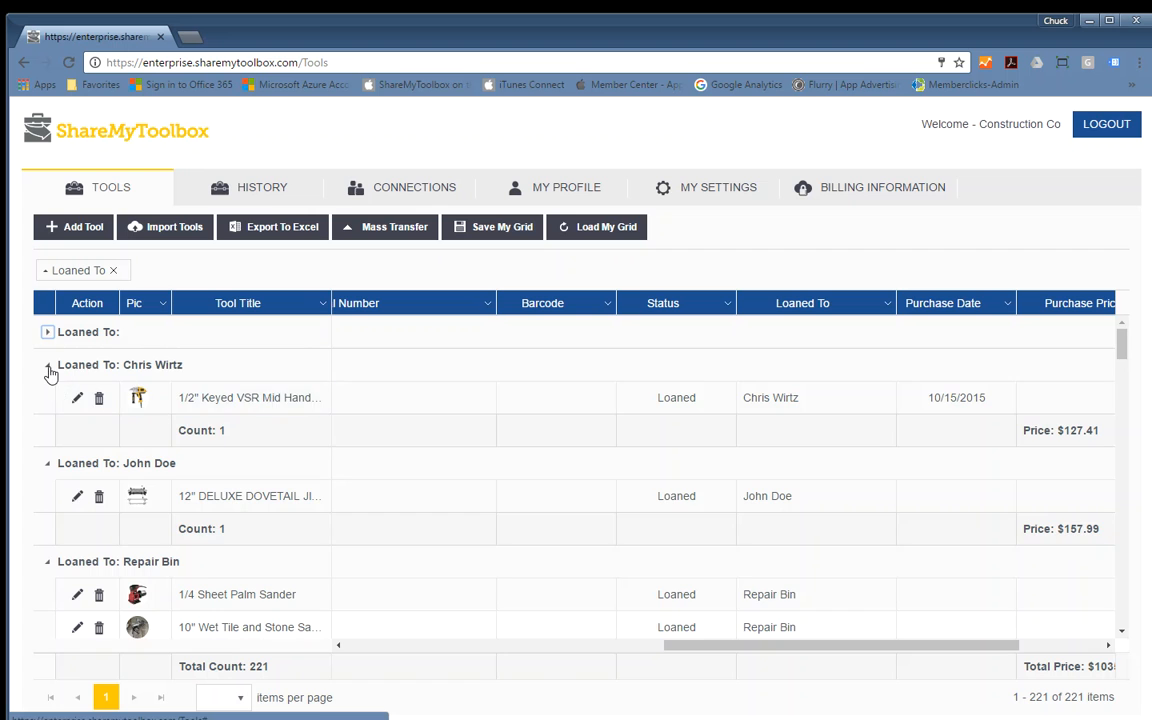
left_click(47, 365)
left_click(47, 397)
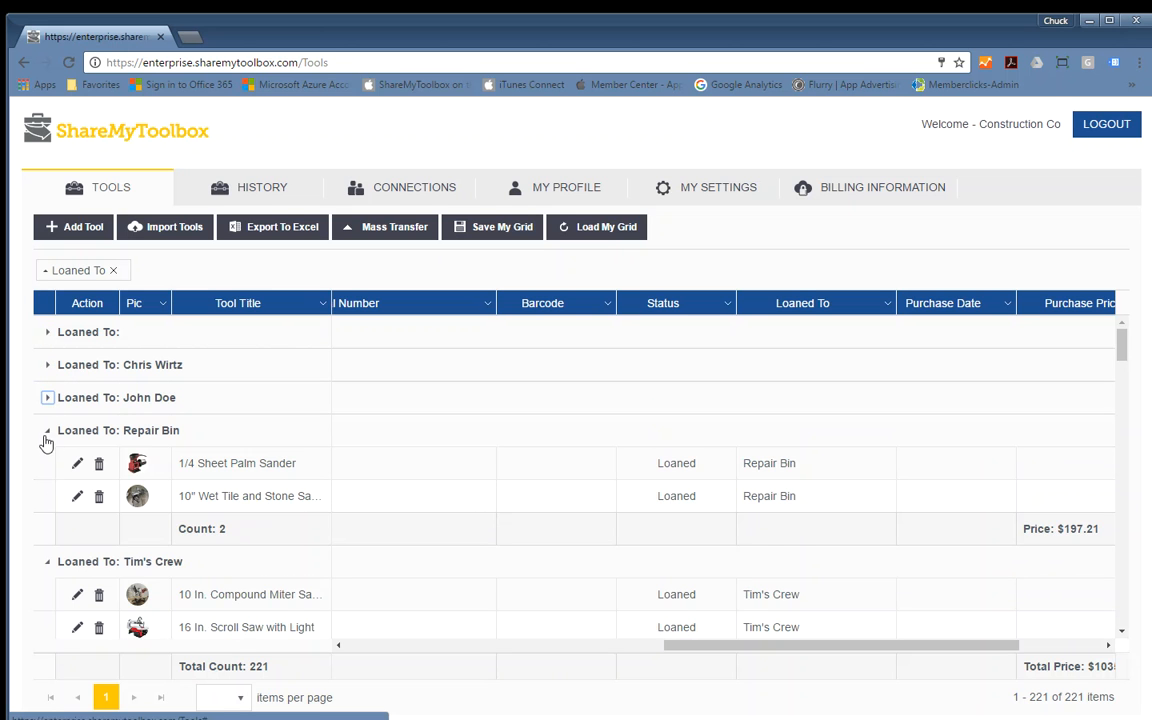
left_click(47, 430)
left_click(47, 464)
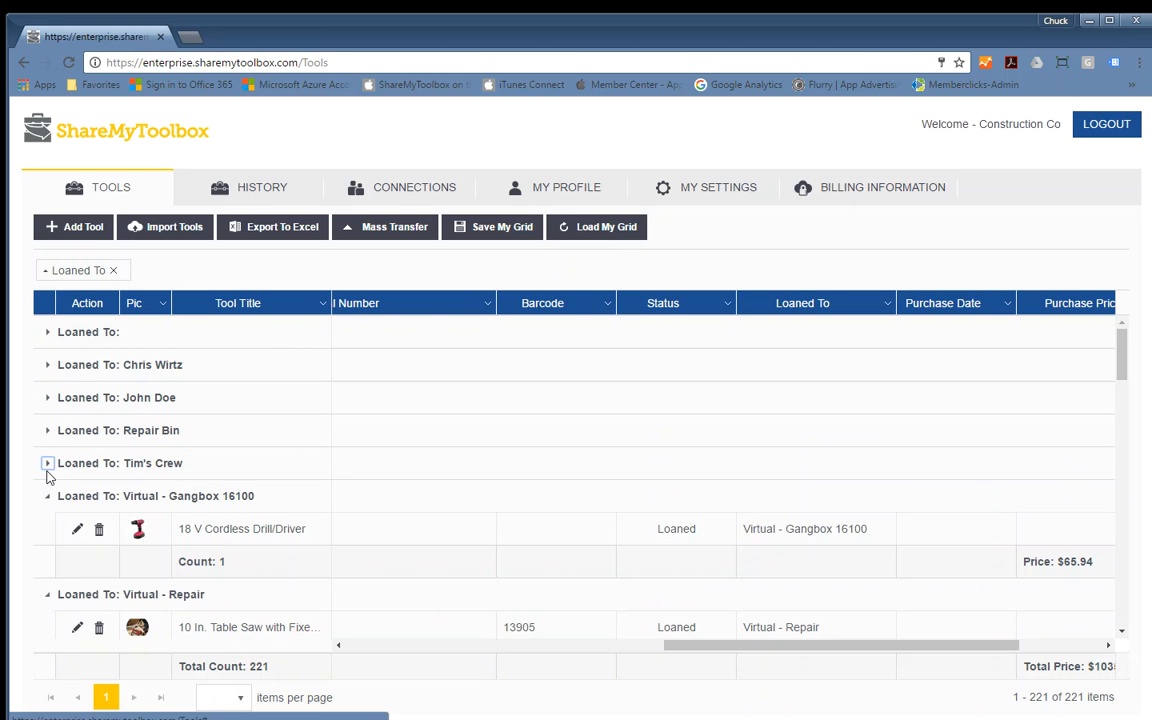
left_click(47, 464)
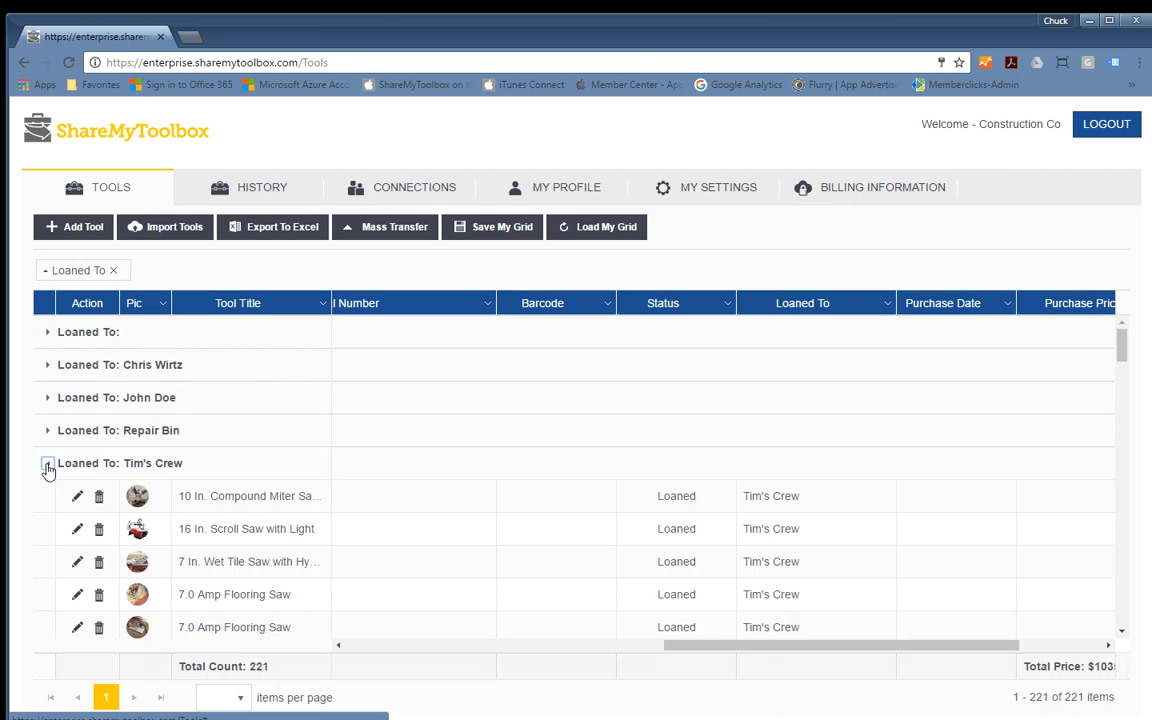
Step: Check the overall tool count and the total purchase price in the grid's summary row
left_click_drag(185, 668, 271, 665)
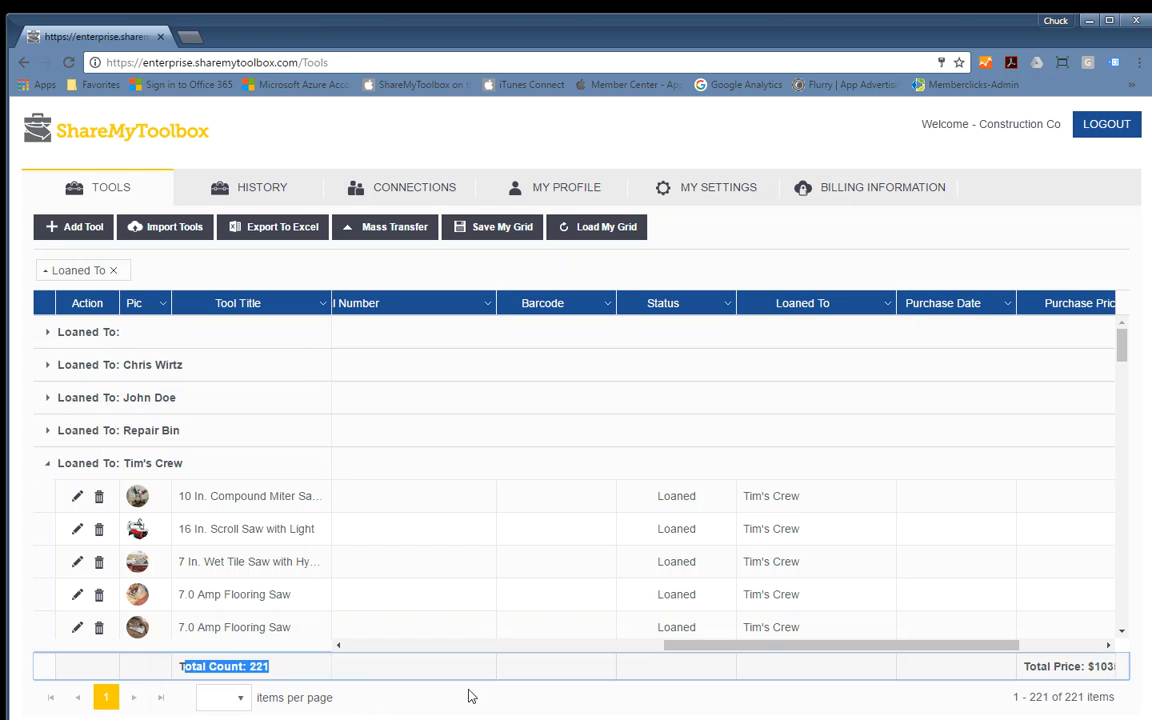
left_click_drag(895, 646, 991, 651)
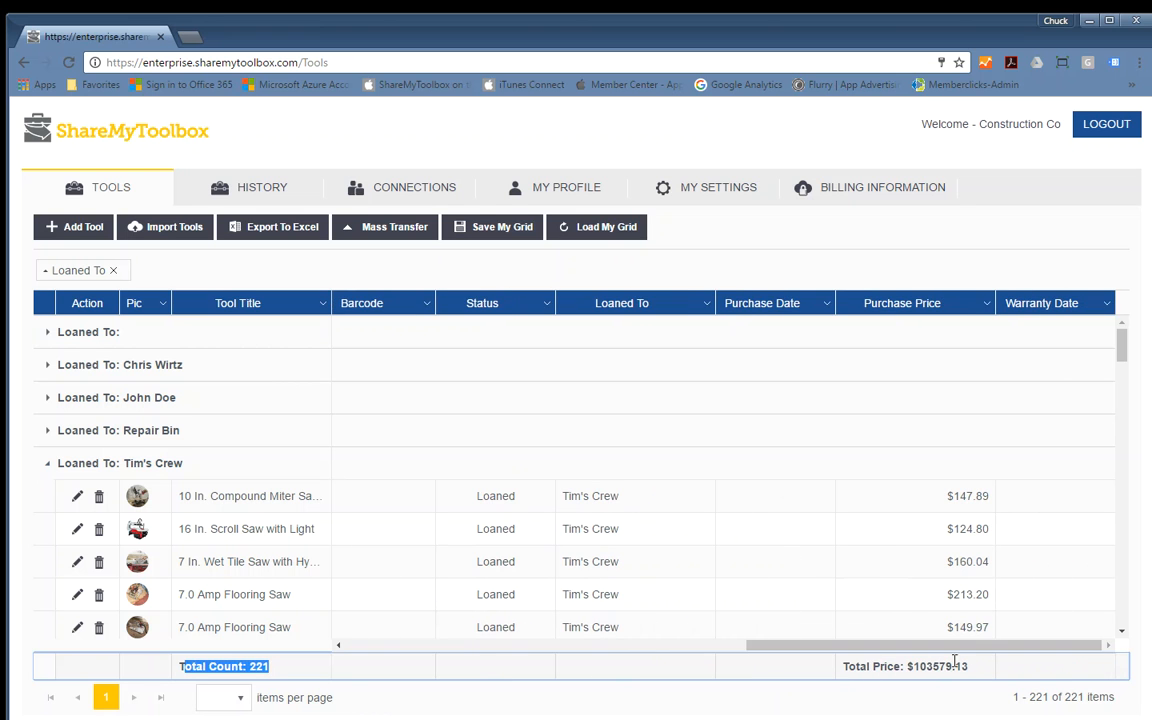
left_click_drag(907, 666, 1000, 668)
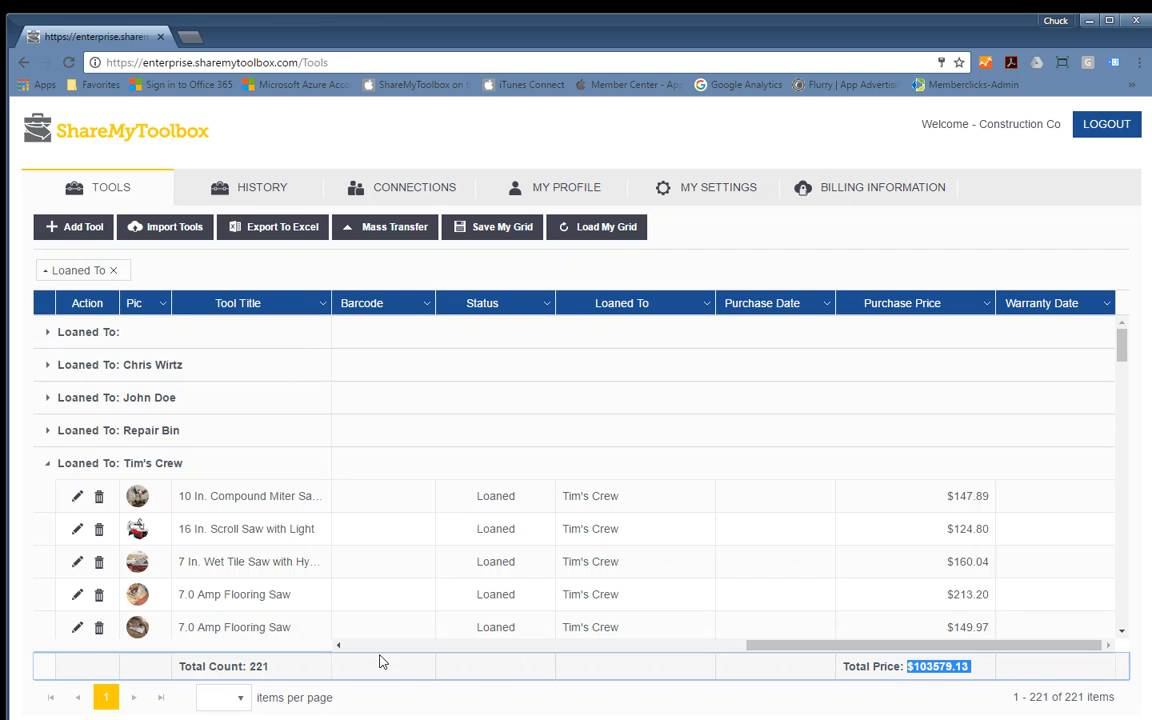
left_click(565, 646)
left_click(388, 646)
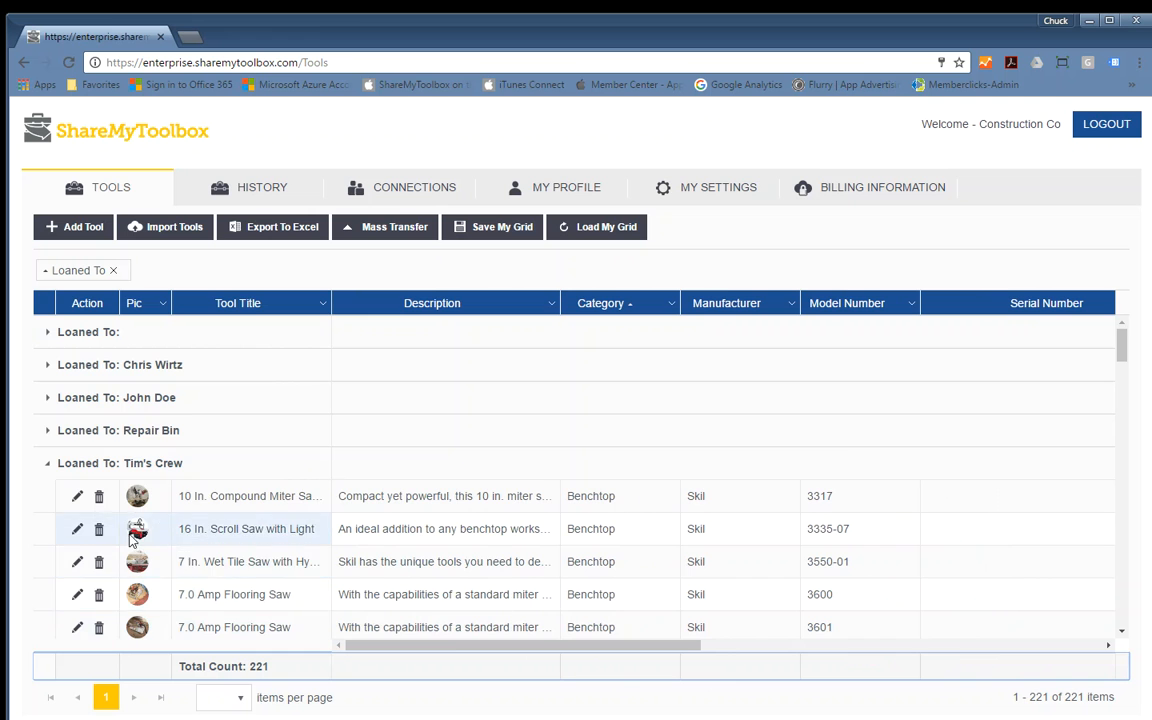
Step: Review the tools loaned to the first crew and check that group's tool count and price subtotal
scroll(150, 528, "down", 1)
scroll(150, 395, "up", 1)
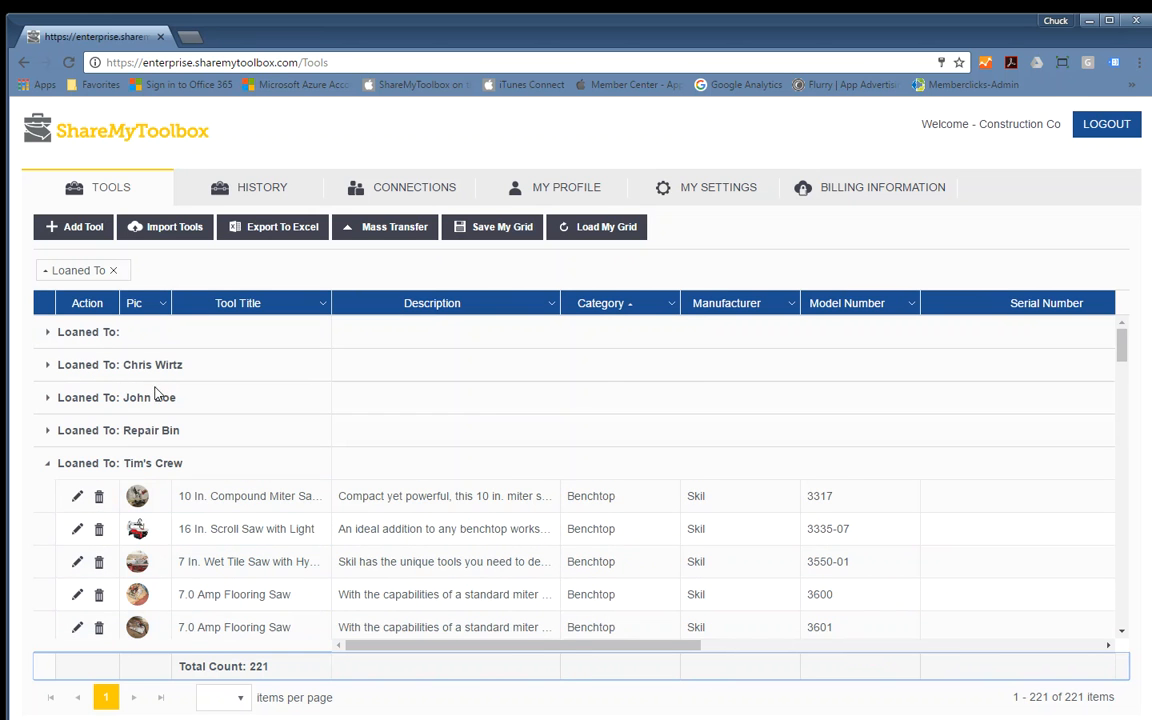
scroll(177, 434, "down", 5)
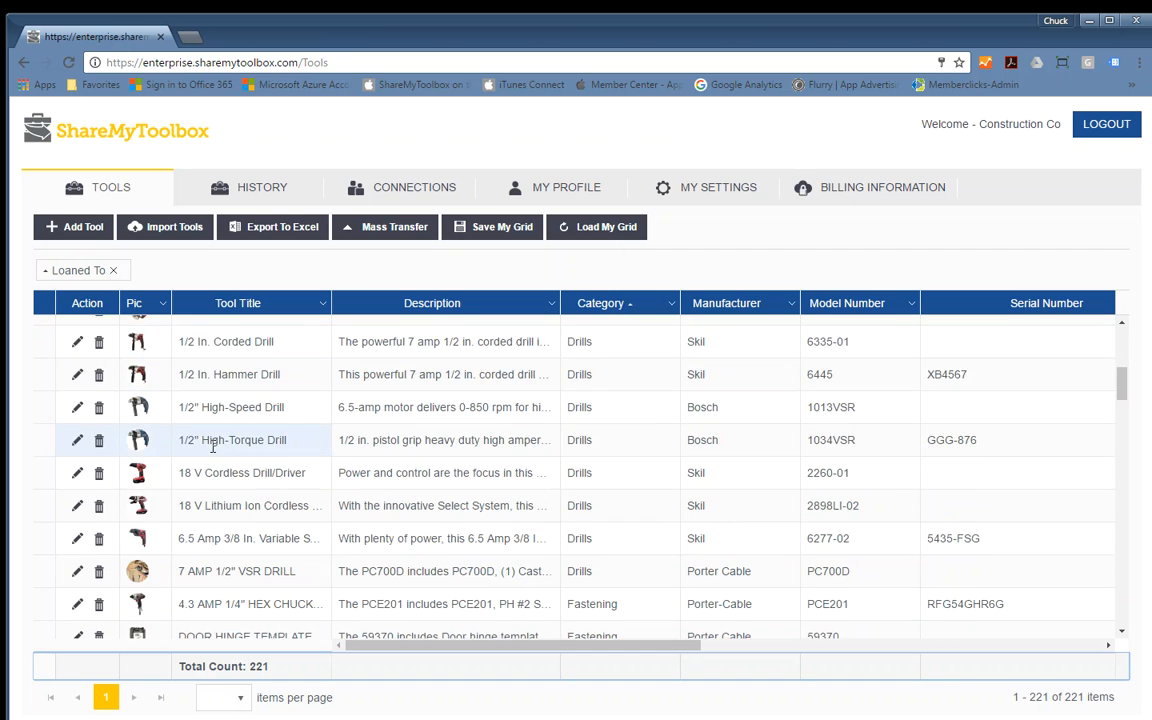
scroll(212, 447, "down", 8)
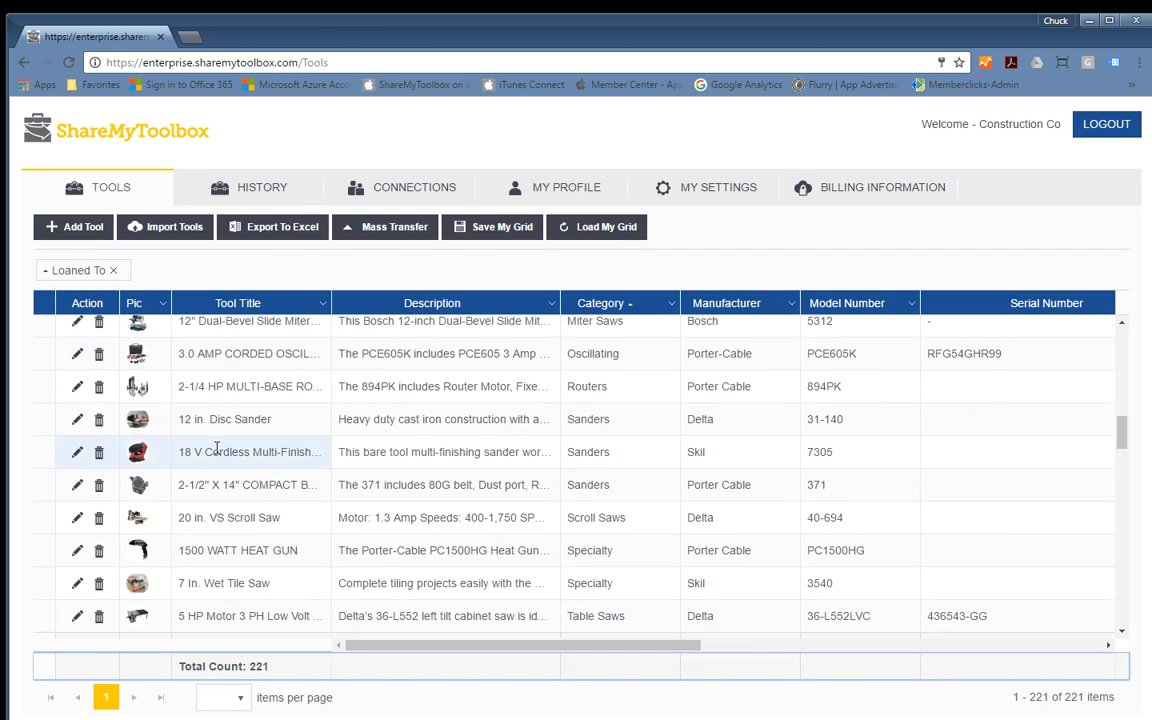
scroll(221, 452, "down", 1)
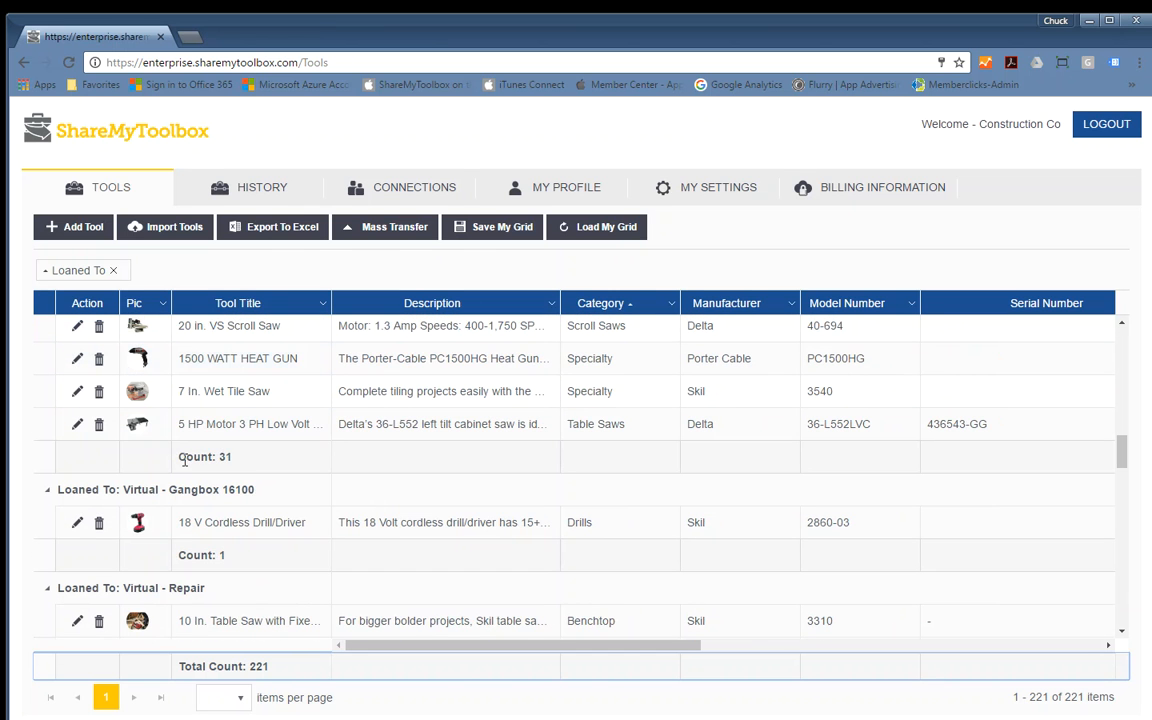
triple_click(181, 458)
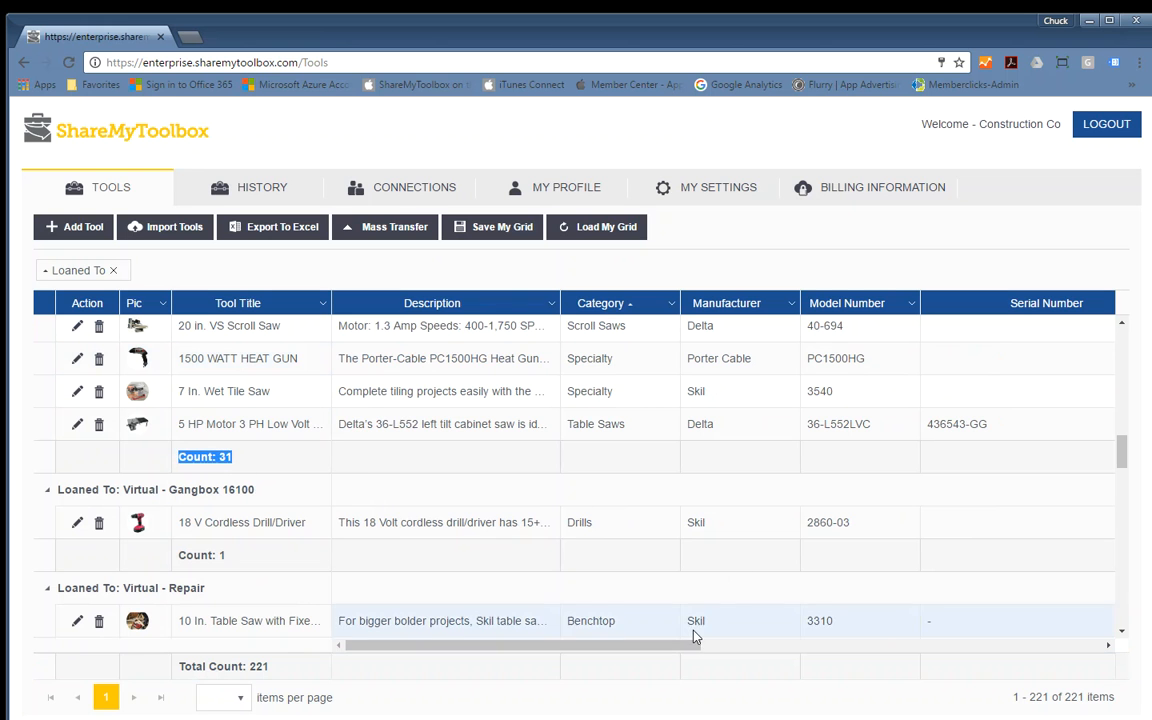
left_click_drag(662, 652, 1047, 648)
left_click_drag(967, 460, 887, 458)
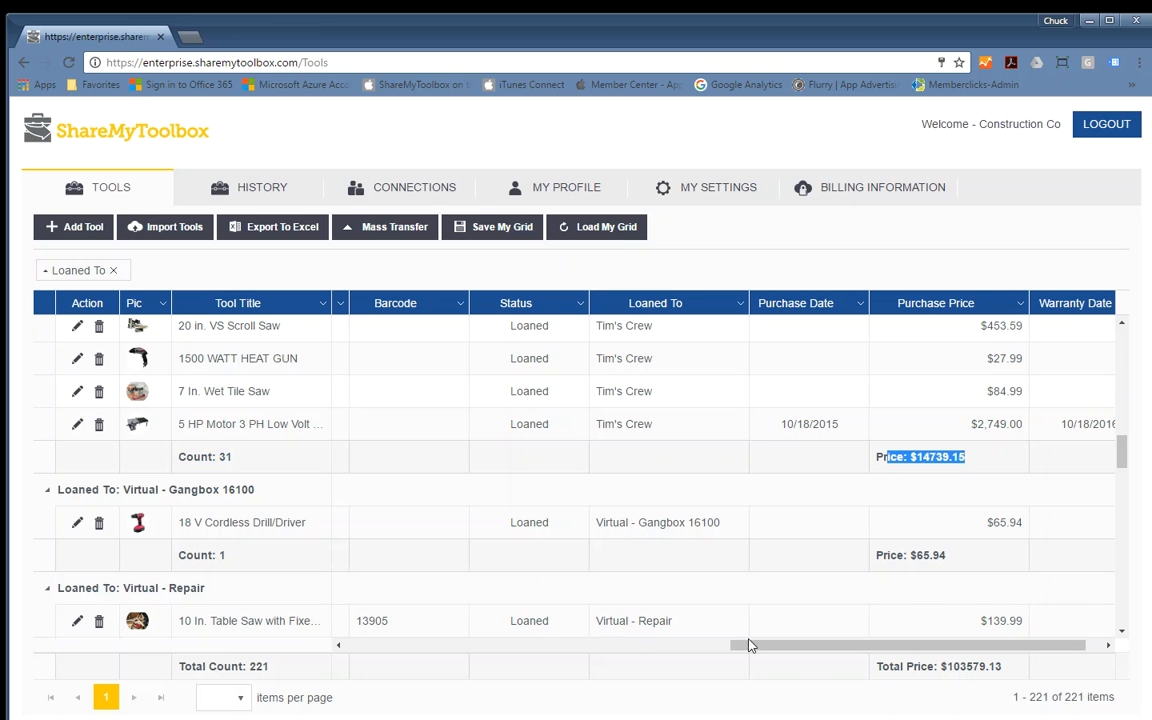
left_click_drag(758, 645, 300, 668)
Step: Collapse the first crew's group in the Loaned To grouping
scroll(226, 480, "up", 15)
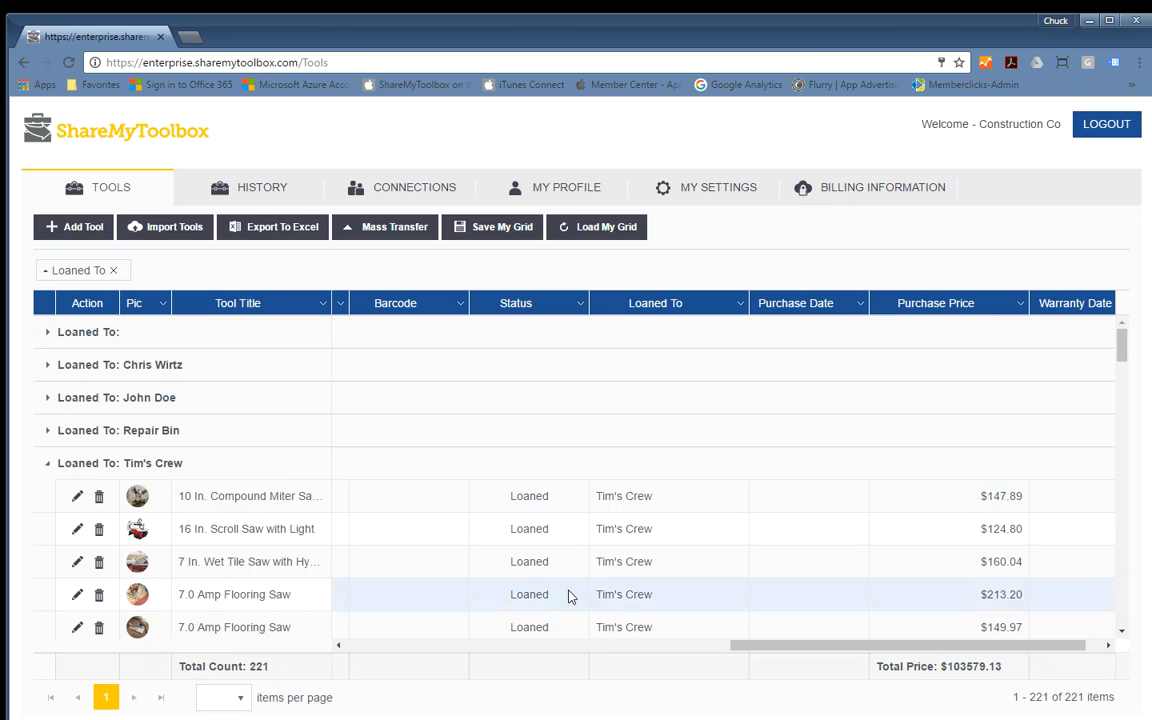
left_click(46, 465)
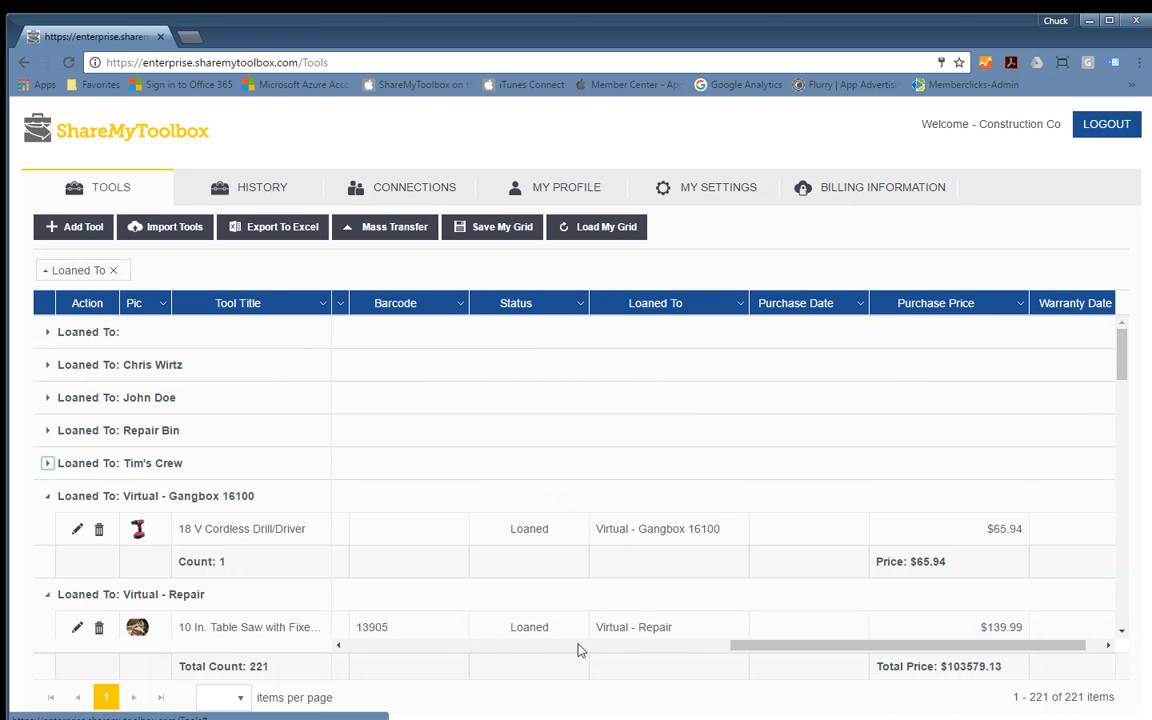
left_click(393, 647)
left_click(380, 648)
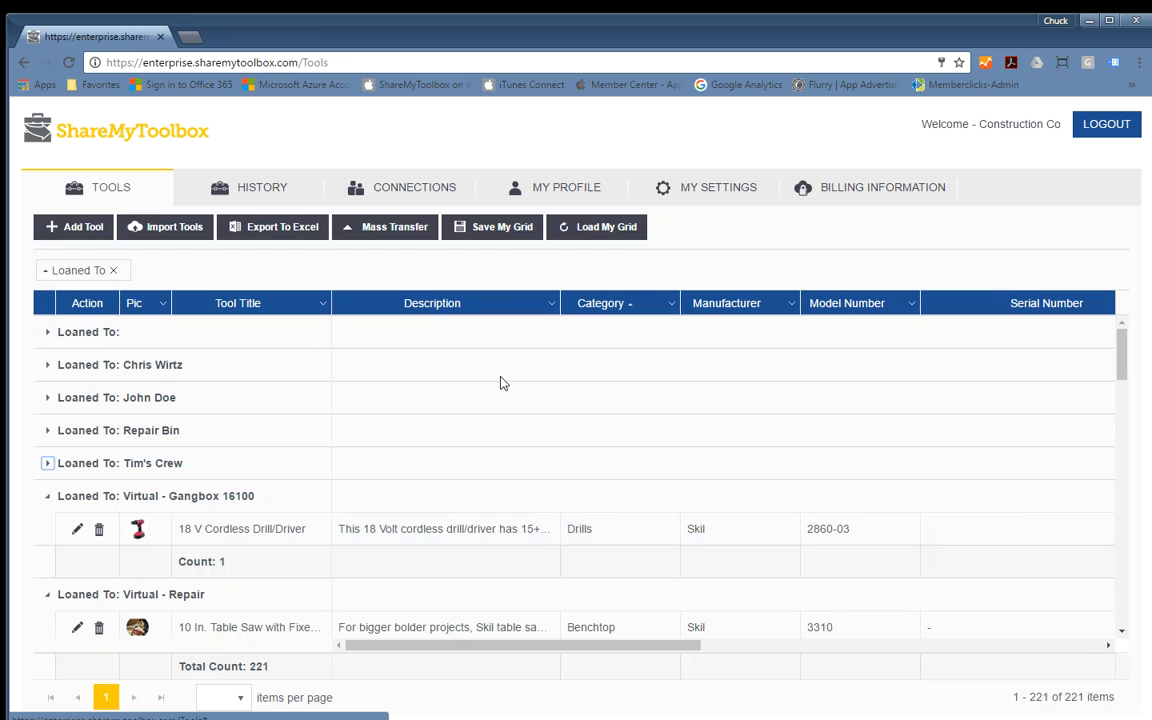
Step: Add Category as a second grouping level beneath Loaned To and look over the nested groups
left_click_drag(596, 302, 187, 280)
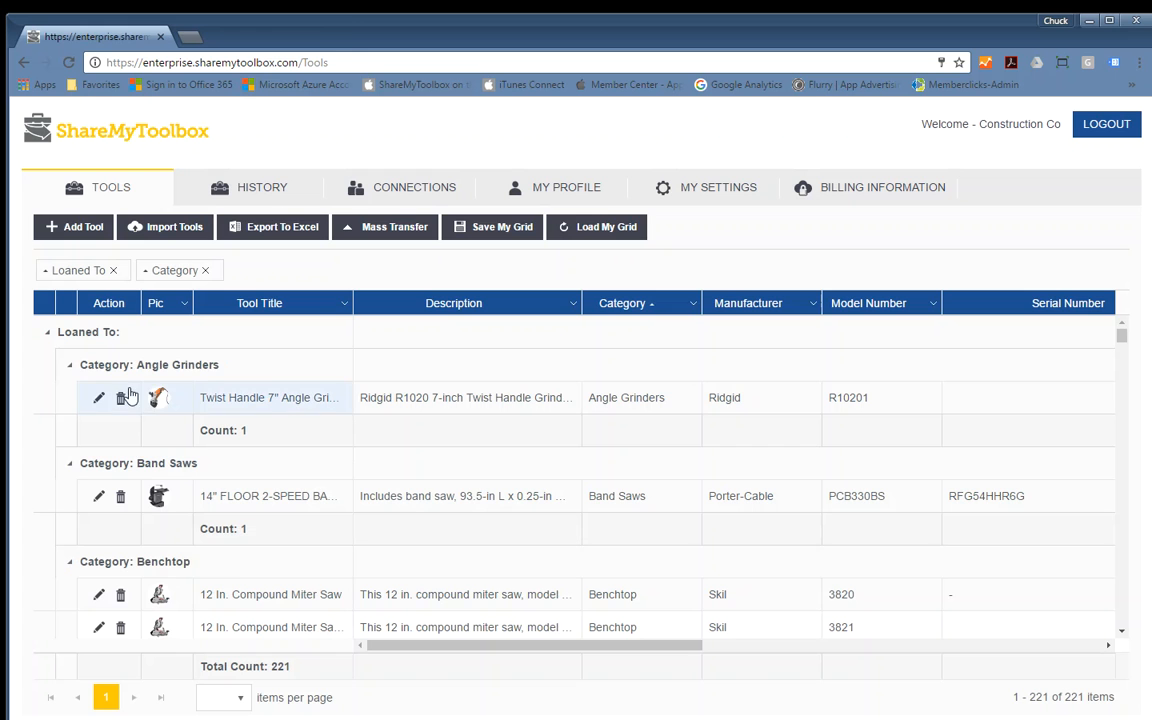
scroll(95, 495, "down", 1)
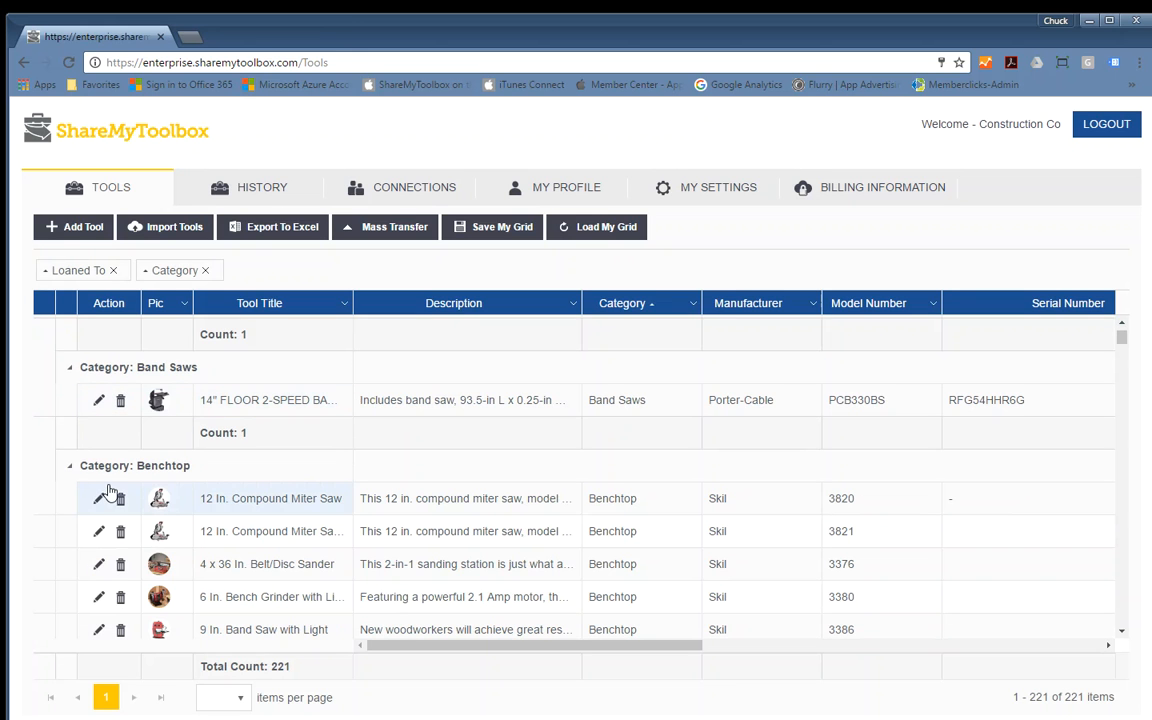
scroll(65, 415, "up", 1)
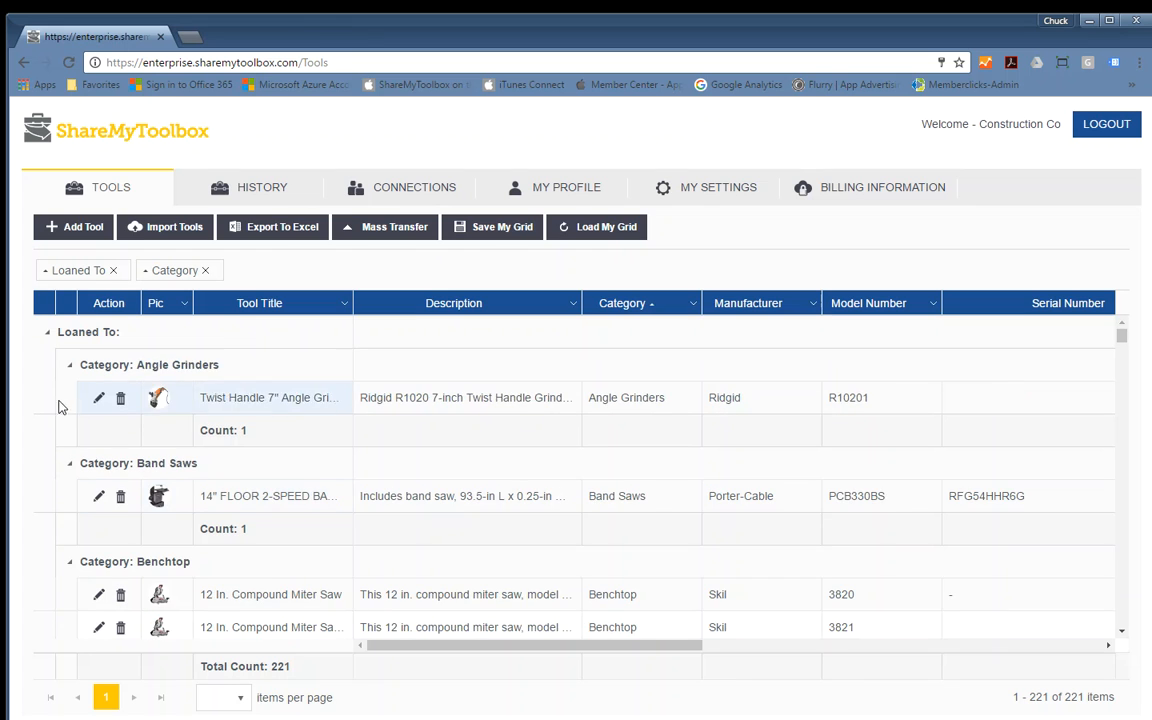
Step: Collapse the first four Loaned To groups, from the blank one through Repair Bin, with the nested Category grouping in place
left_click(47, 331)
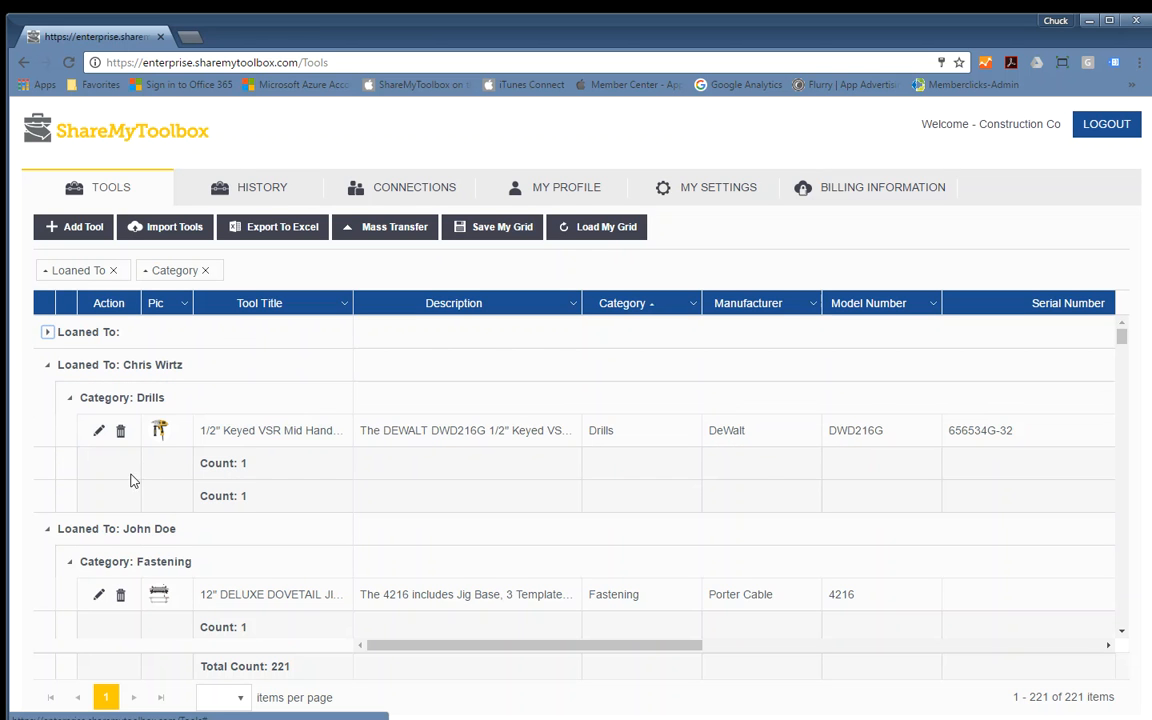
left_click(47, 365)
left_click(45, 399)
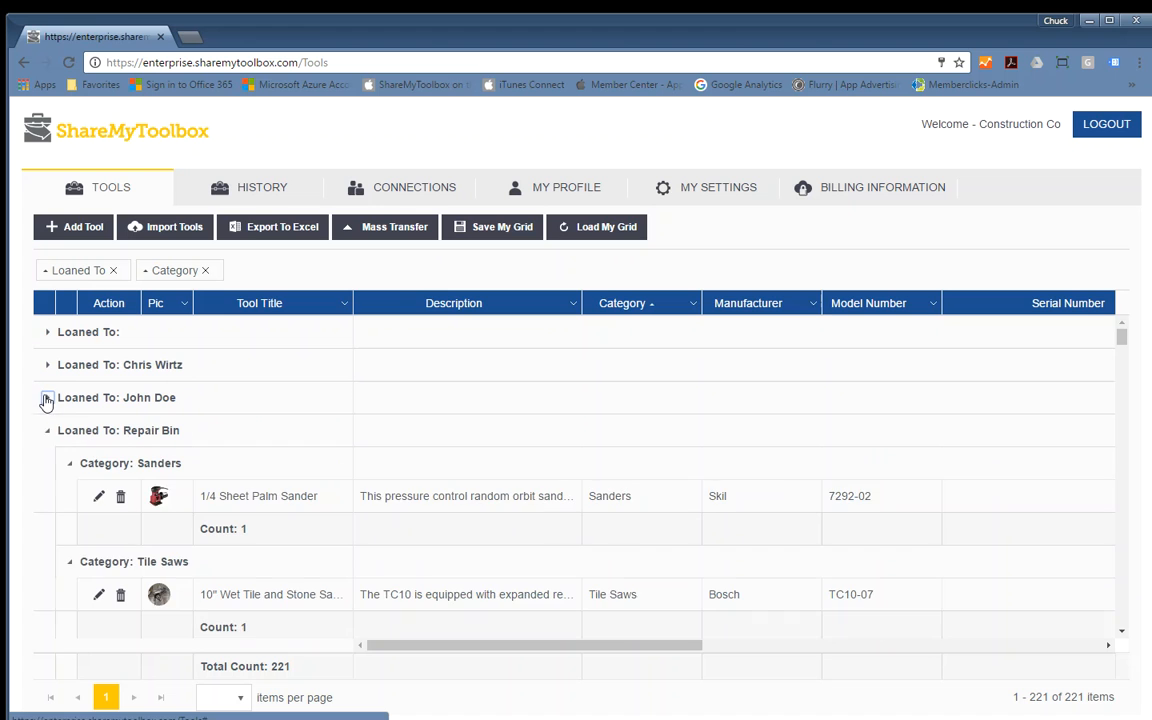
left_click(46, 430)
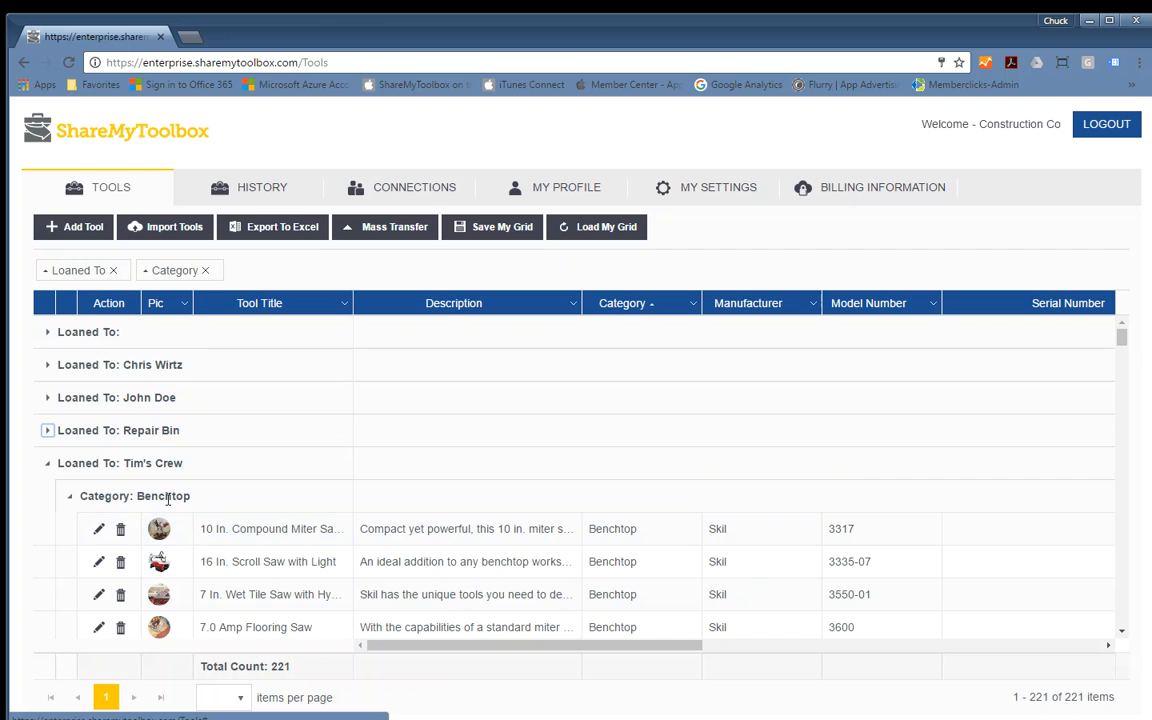
Step: Within the first crew's group, collapse the Benchtop, Chop Saws, Circular Saws and Drills categories
scroll(100, 510, "down", 1)
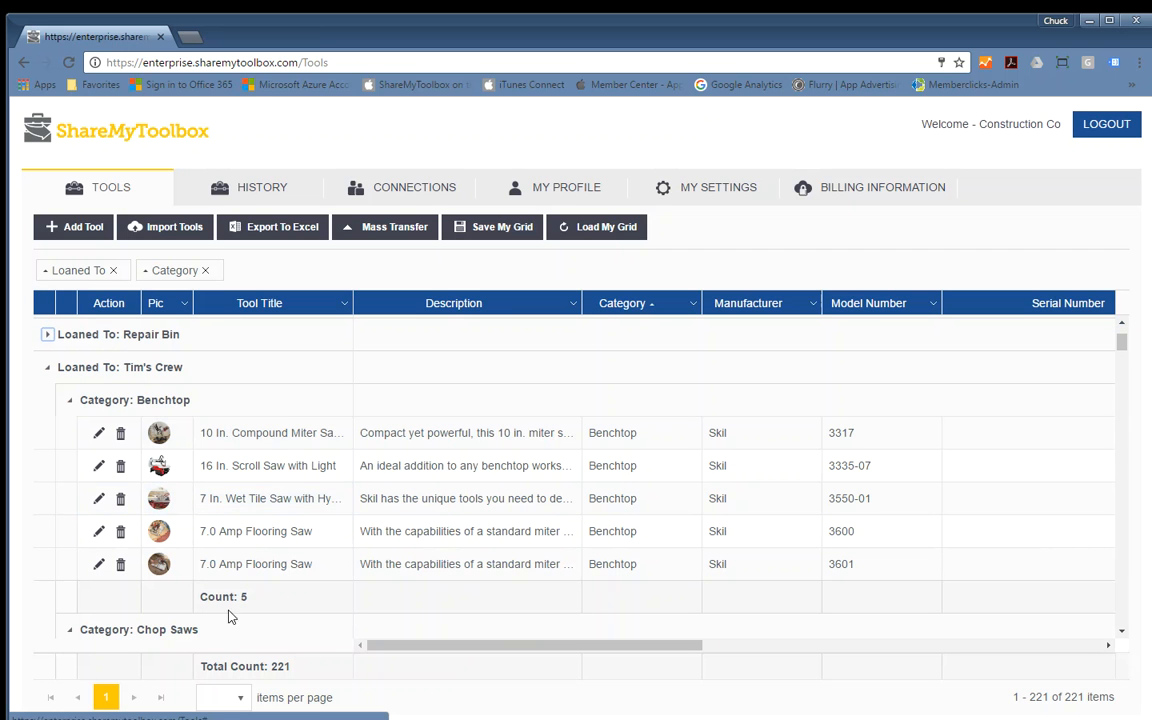
left_click(69, 400)
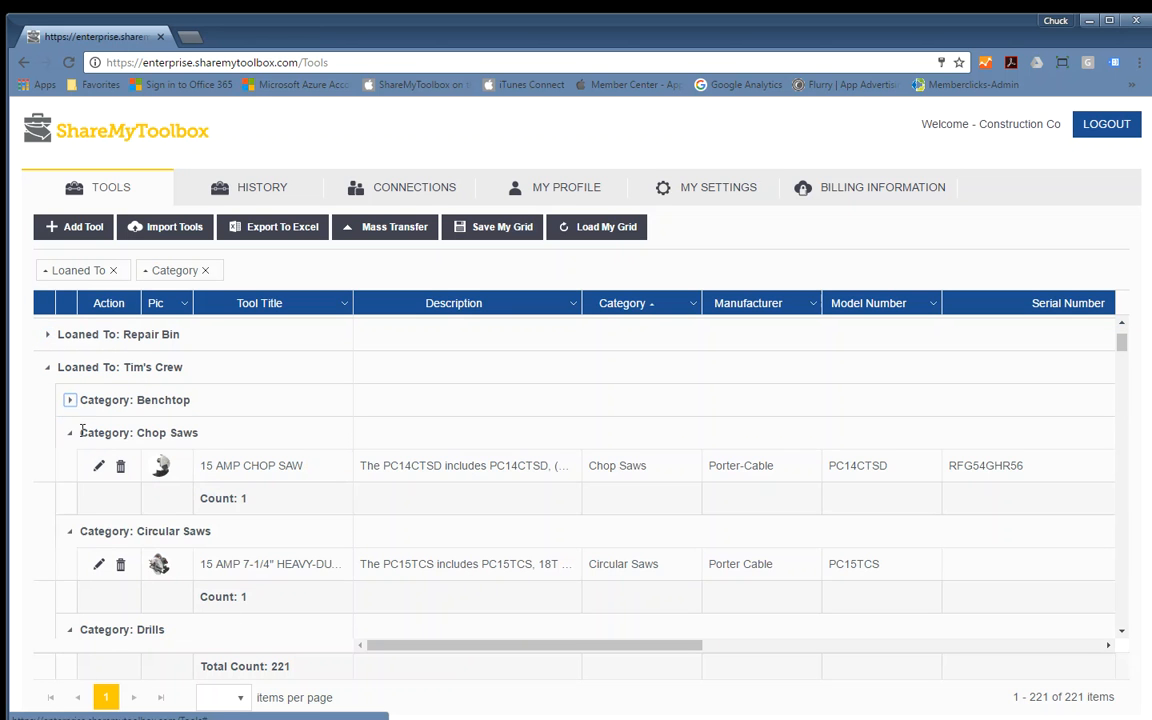
left_click(69, 432)
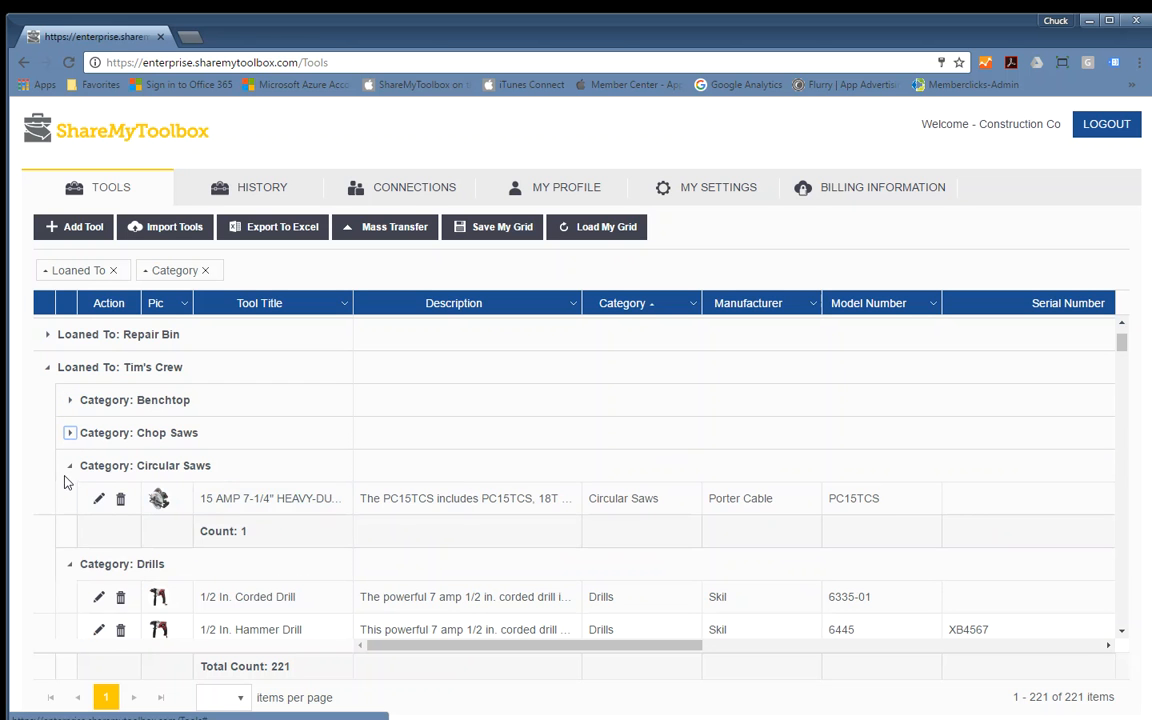
left_click(70, 466)
scroll(100, 510, "down", 2)
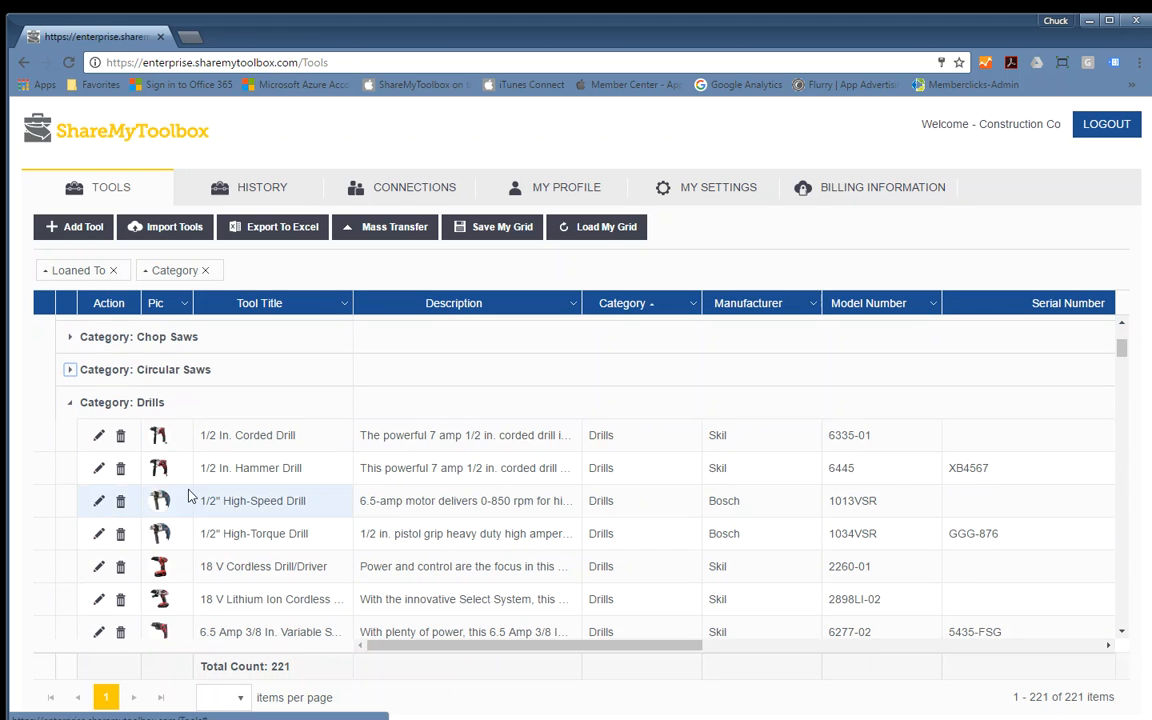
scroll(200, 488, "up", 1)
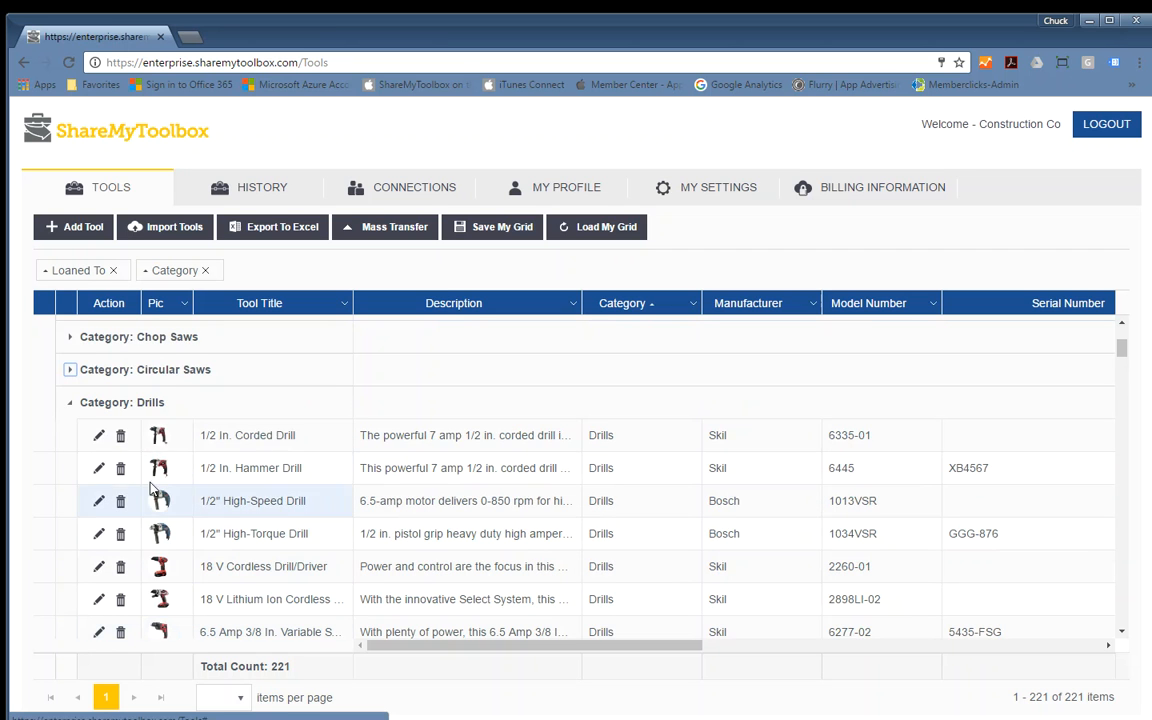
left_click(70, 404)
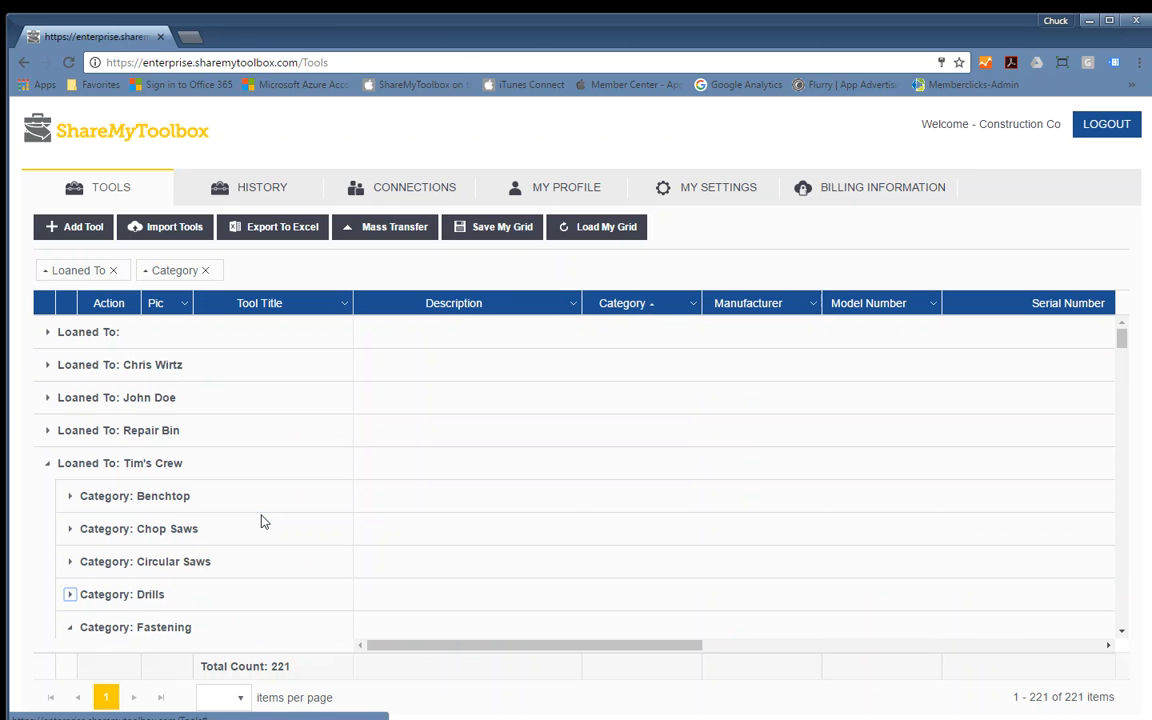